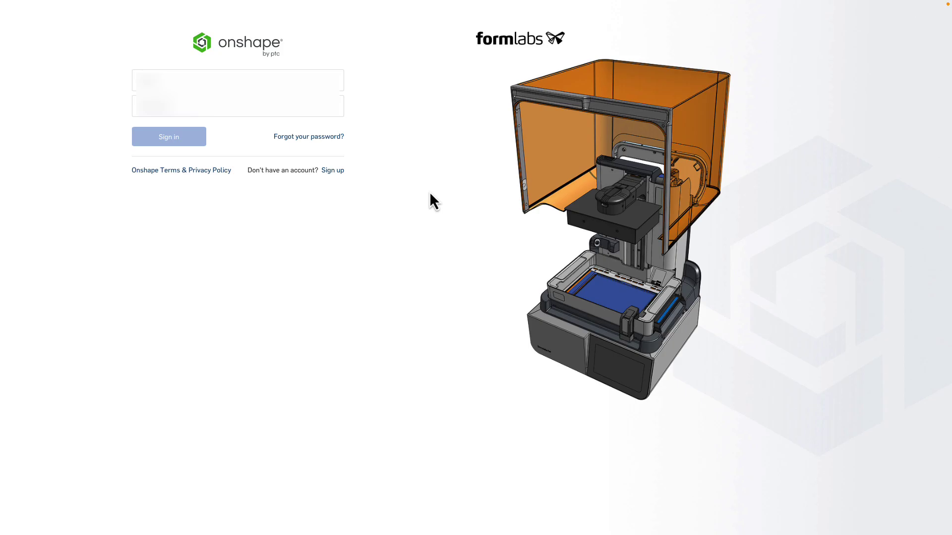
# Sign in and create a new document named Stainless Steel Dust Remover
pyautogui.click(238, 80)
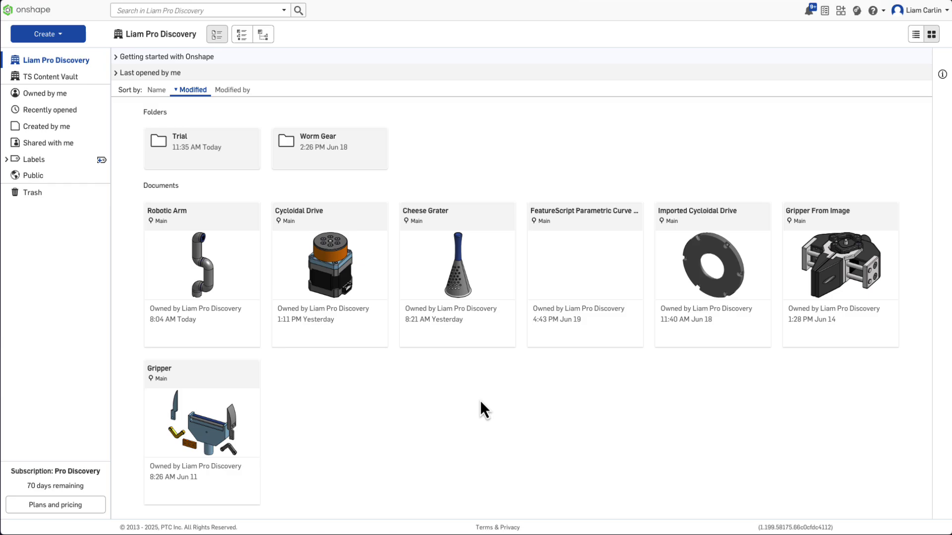
pyautogui.click(75, 39)
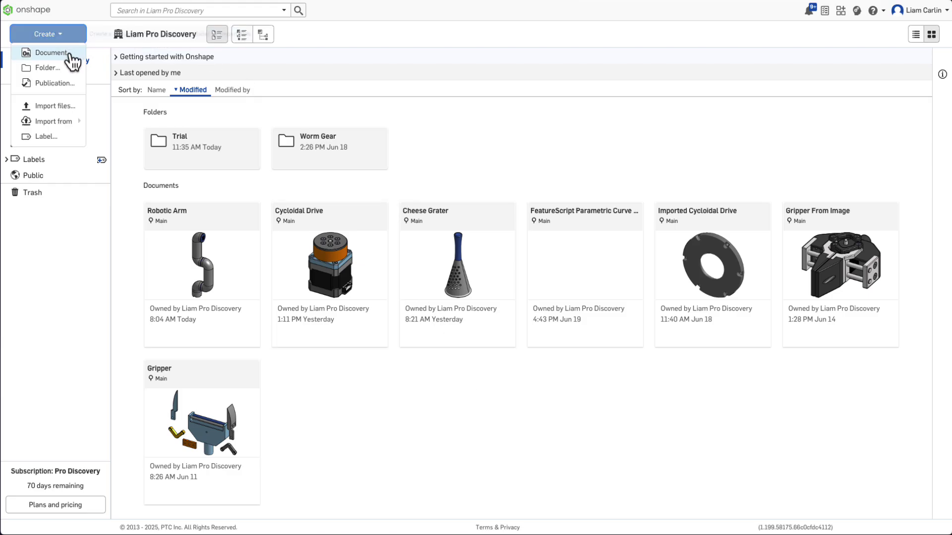
pyautogui.click(70, 54)
pyautogui.write('Stainless Steel Dust Re')
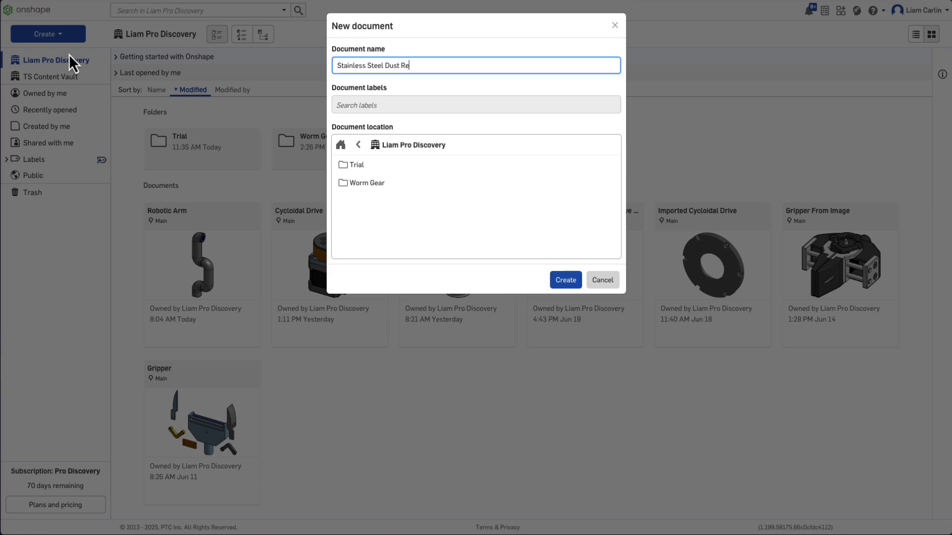
pyautogui.write('mover')
pyautogui.press('Return')
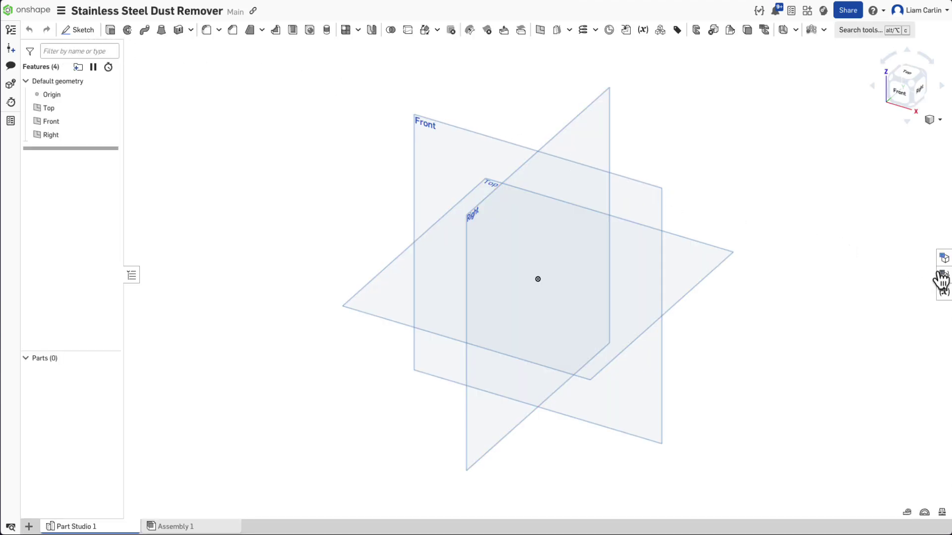
# Add four length variables to the Part Studio's variable table: Bottom_OD, Bottom_ID, t and Upper_OD
pyautogui.click(943, 292)
pyautogui.click(634, 99)
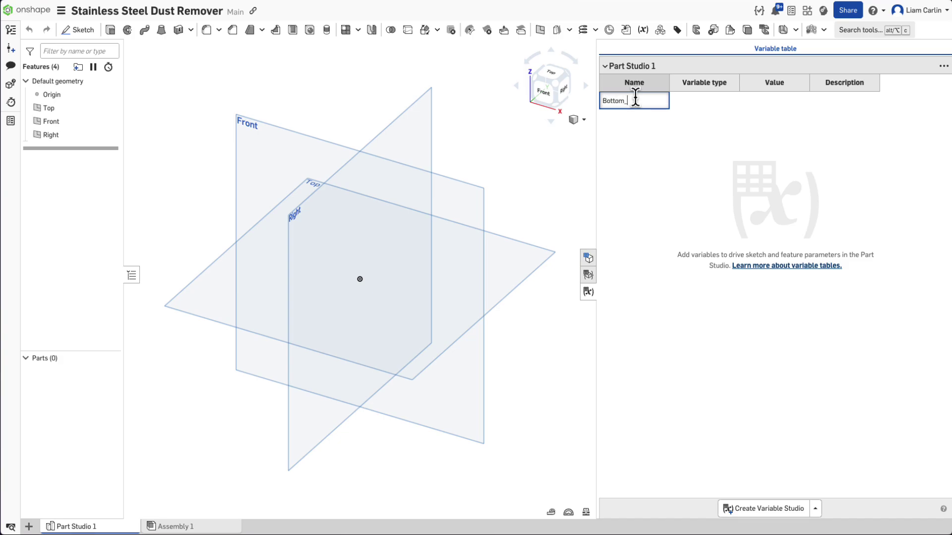
pyautogui.write('Bottom_OD')
pyautogui.press('Return')
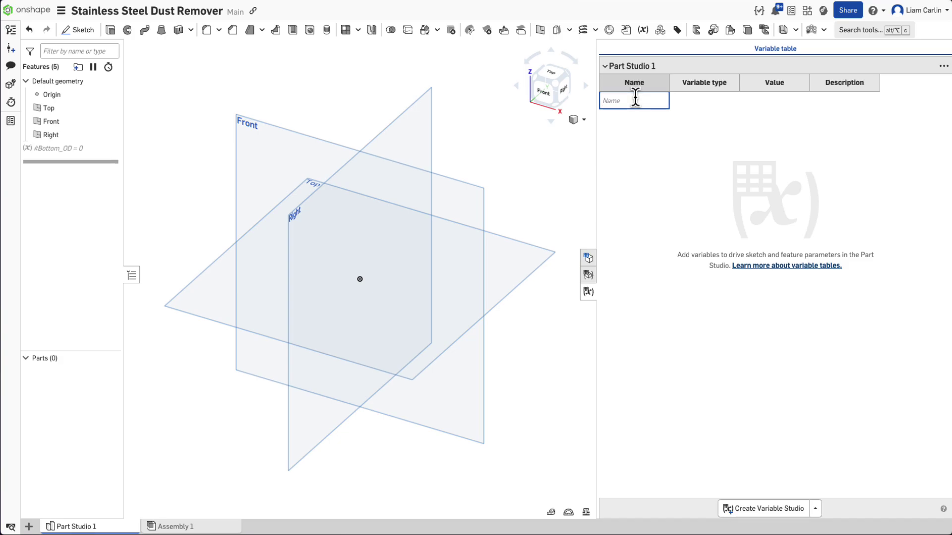
pyautogui.write('Bottom_ID')
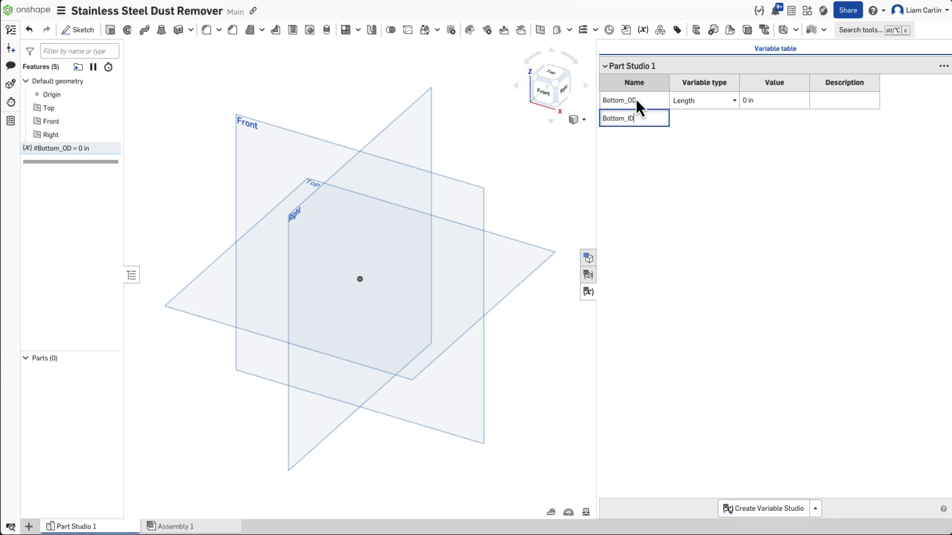
pyautogui.press('Return')
pyautogui.write('t')
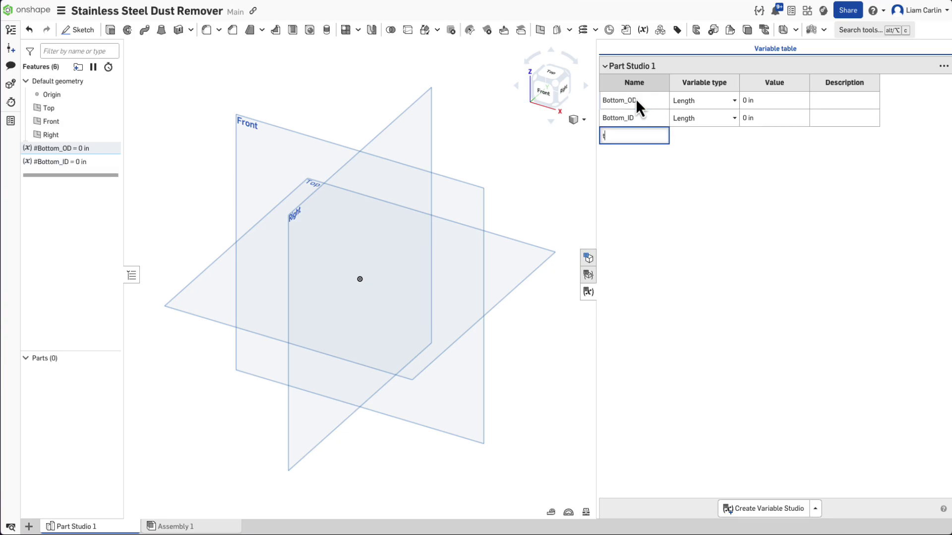
pyautogui.press('Return')
pyautogui.write('Up')
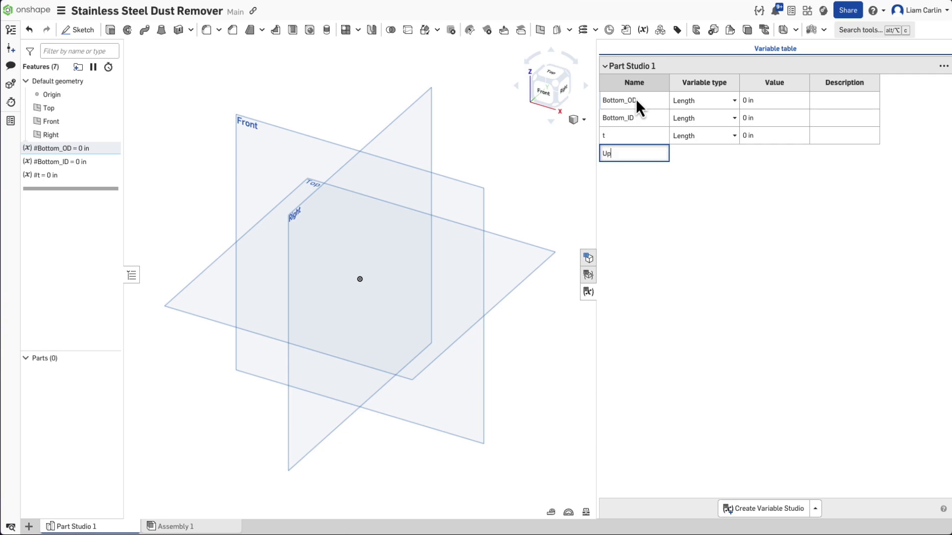
pyautogui.write('per_OD')
pyautogui.press('Return')
# Set the variable values to 4 in for Bottom_OD, 2 in for Bottom_ID, 0.125 in for t and 6 in for Upper_OD
pyautogui.click(758, 100)
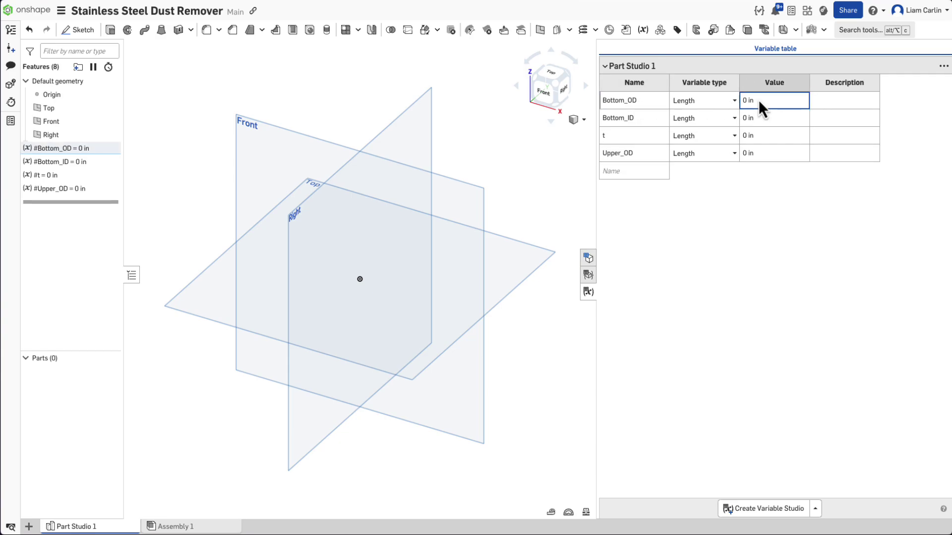
pyautogui.write('4')
pyautogui.press('Return')
pyautogui.write('2')
pyautogui.press('Return')
pyautogui.write('0.125')
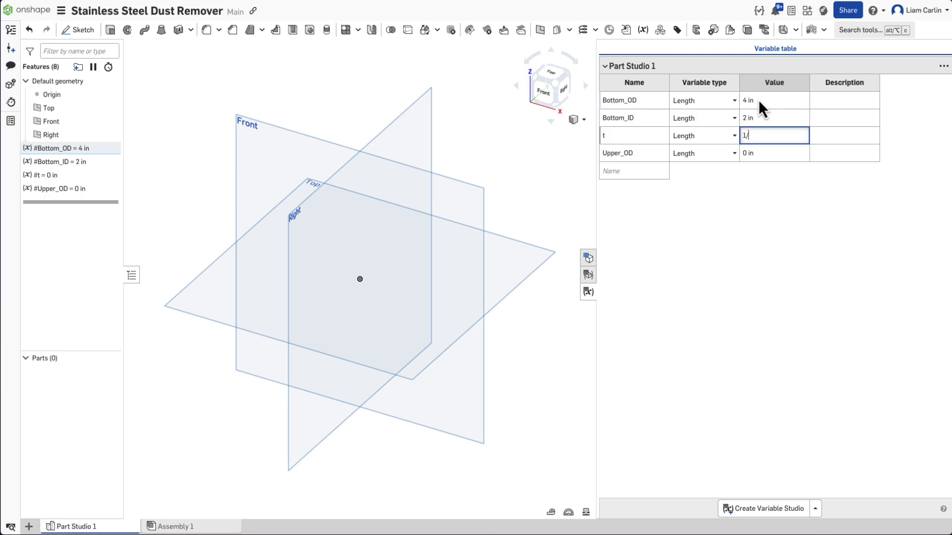
pyautogui.press('Return')
pyautogui.write('6')
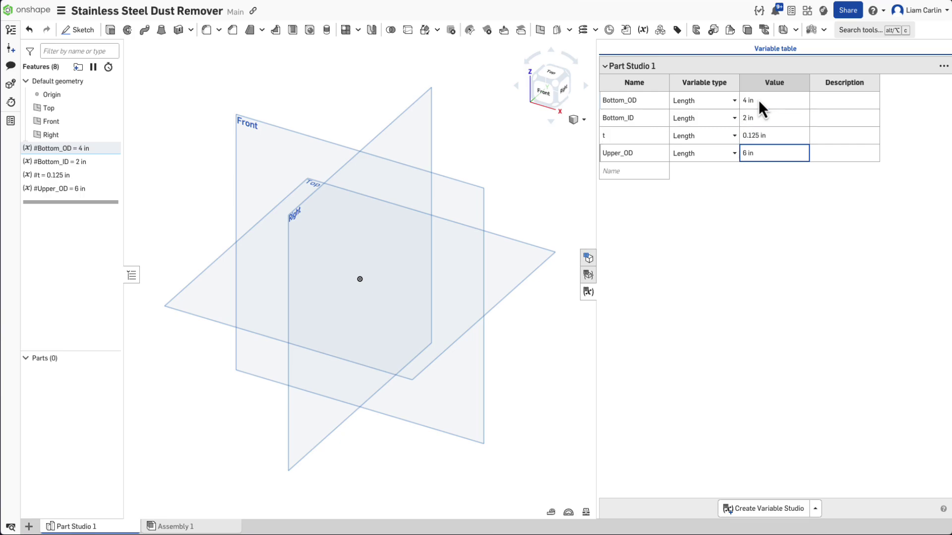
pyautogui.press('Return')
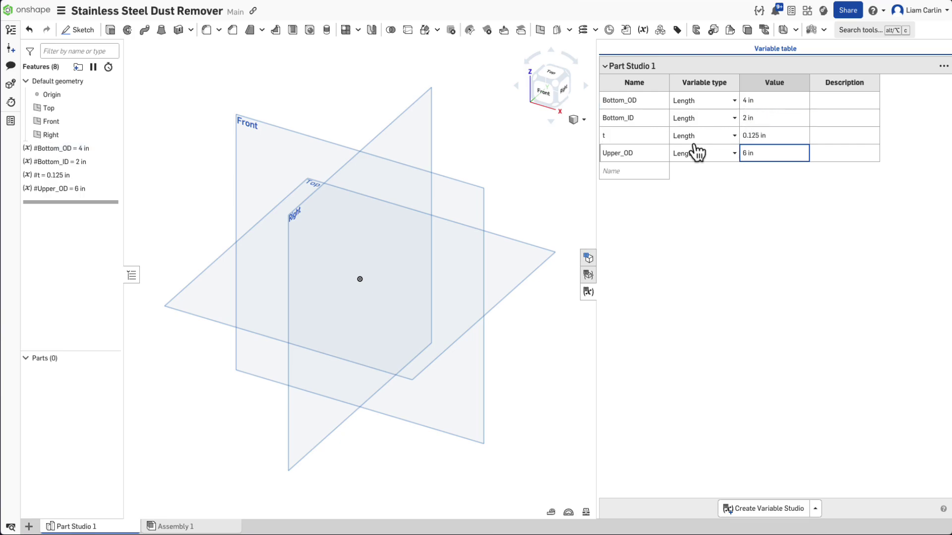
pyautogui.click(594, 291)
# Start a sketch on the Top plane and draw a circle about 4.16 in in diameter centred on the origin
pyautogui.click(78, 30)
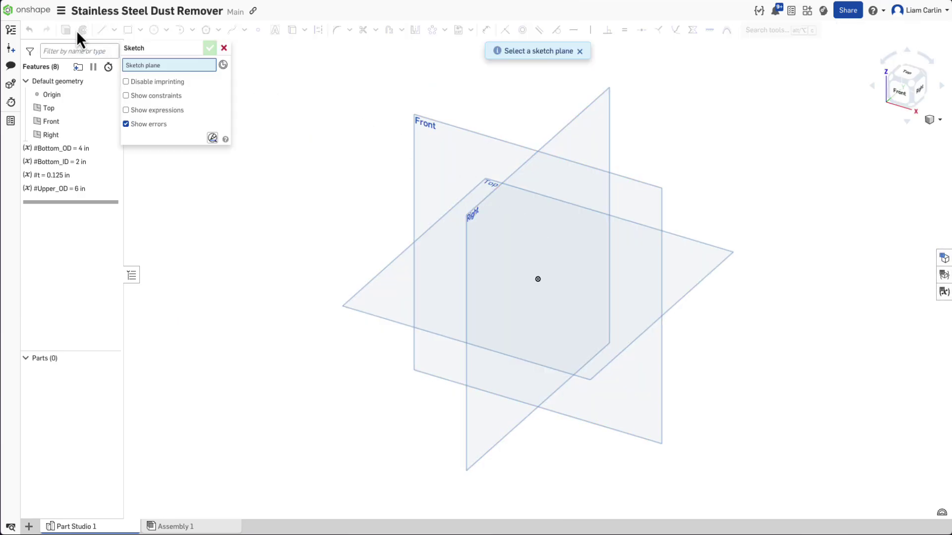
pyautogui.click(412, 293)
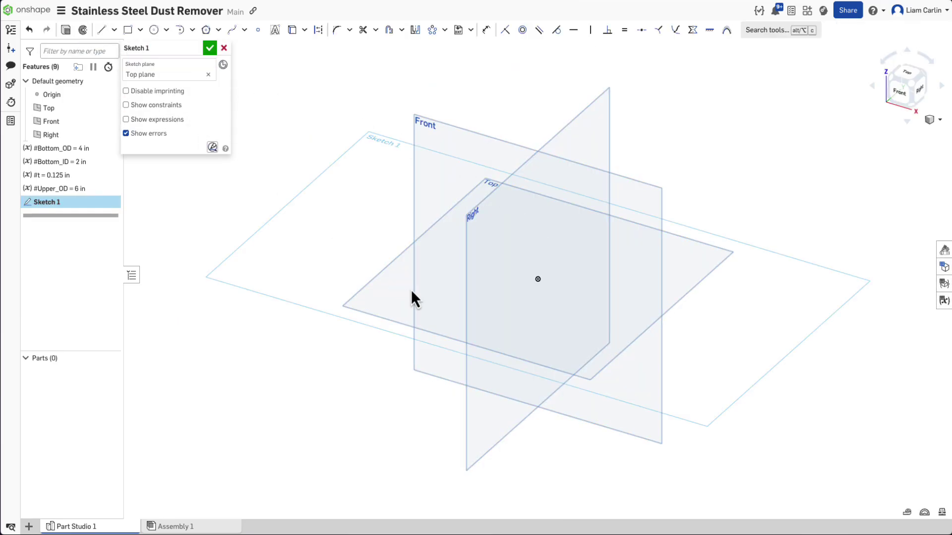
pyautogui.press('n')
pyautogui.press('p')
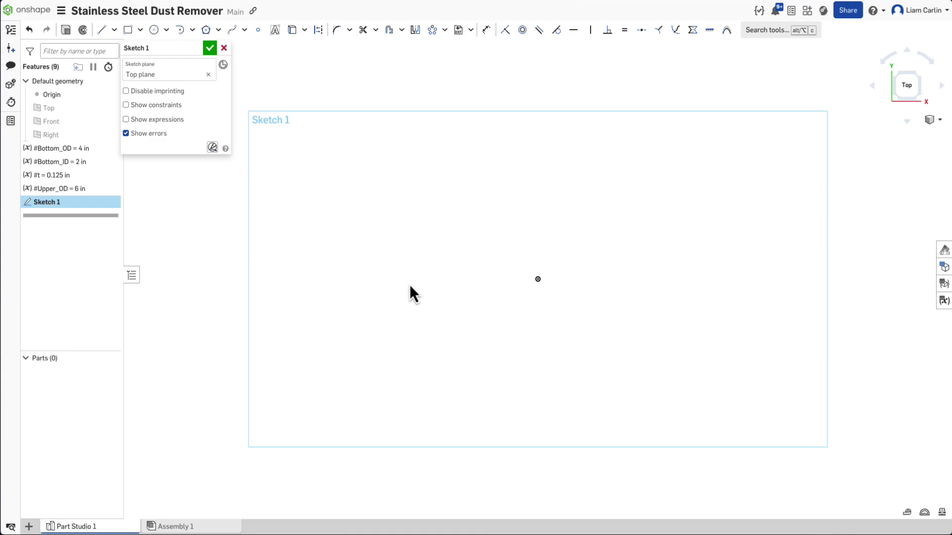
pyautogui.click(154, 29)
pyautogui.click(537, 279)
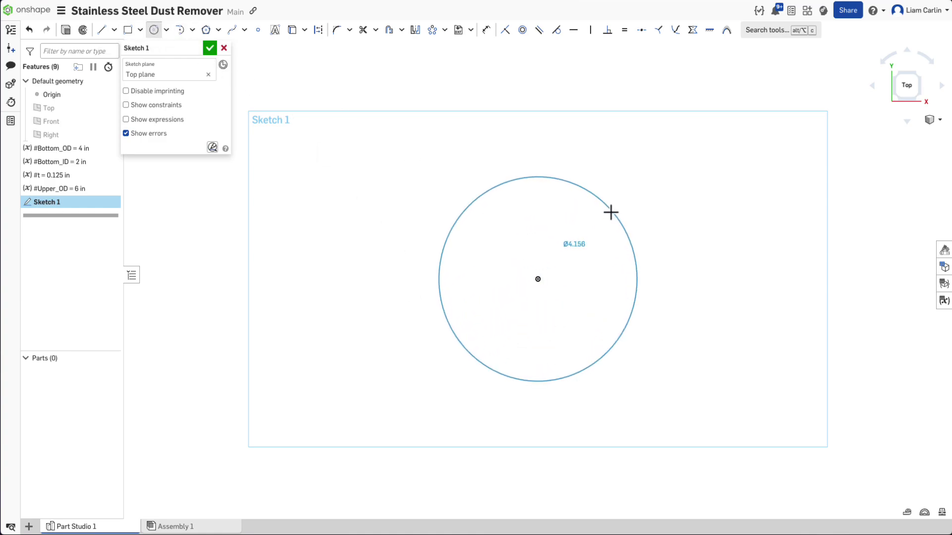
pyautogui.click(610, 213)
# Dimension the circle's diameter with the variable #Bottom_OD
pyautogui.press('d')
pyautogui.click(611, 214)
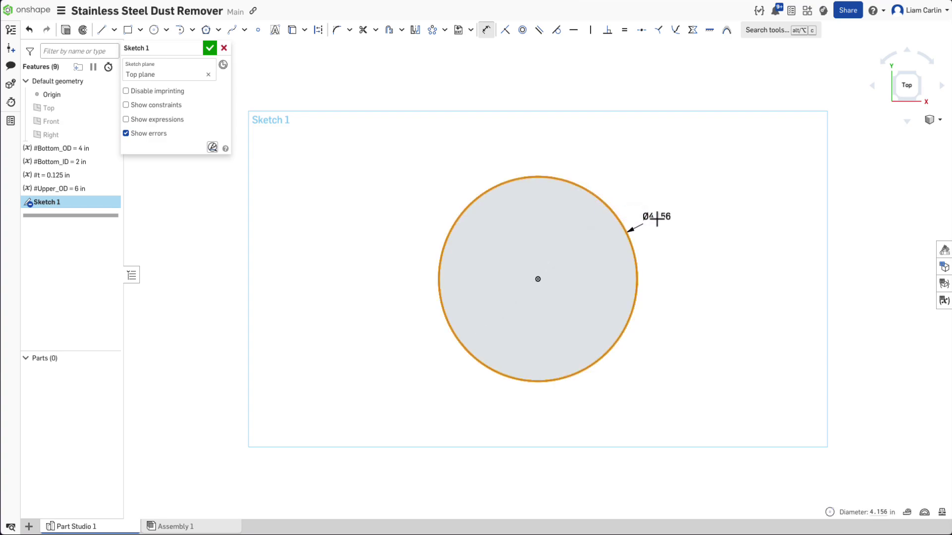
pyautogui.click(656, 217)
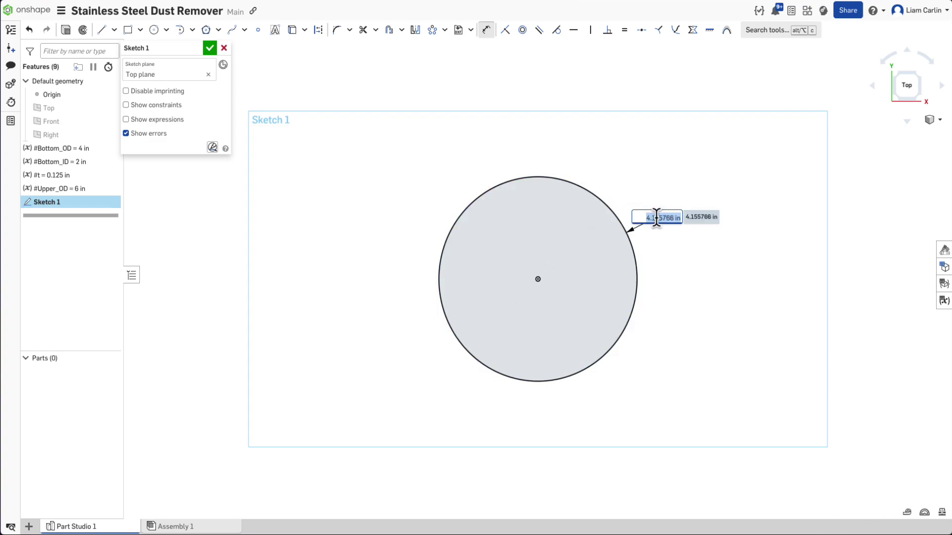
pyautogui.write('#')
pyautogui.press('Return')
pyautogui.press('Return')
# Draw a second circle centred on the origin inside the first and set its diameter to #Bottom_ID
pyautogui.press('c')
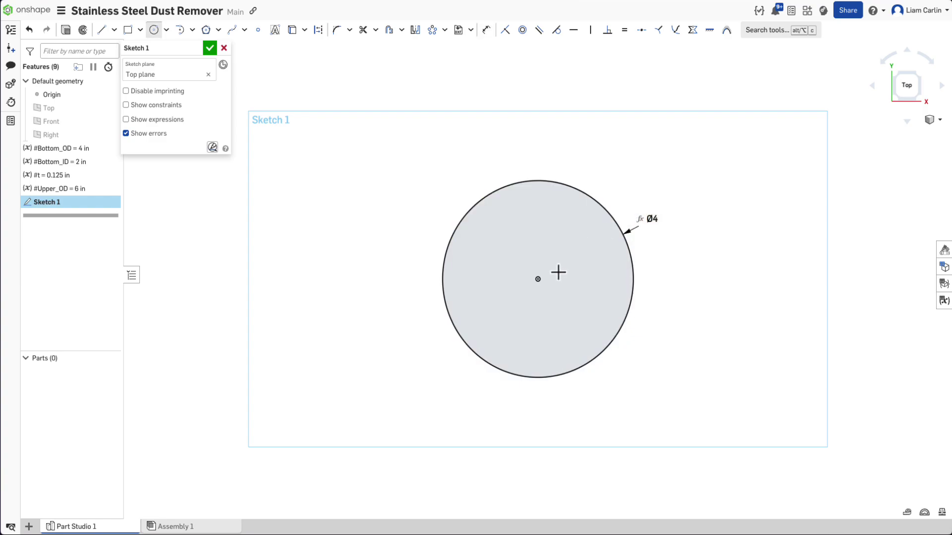
pyautogui.click(537, 274)
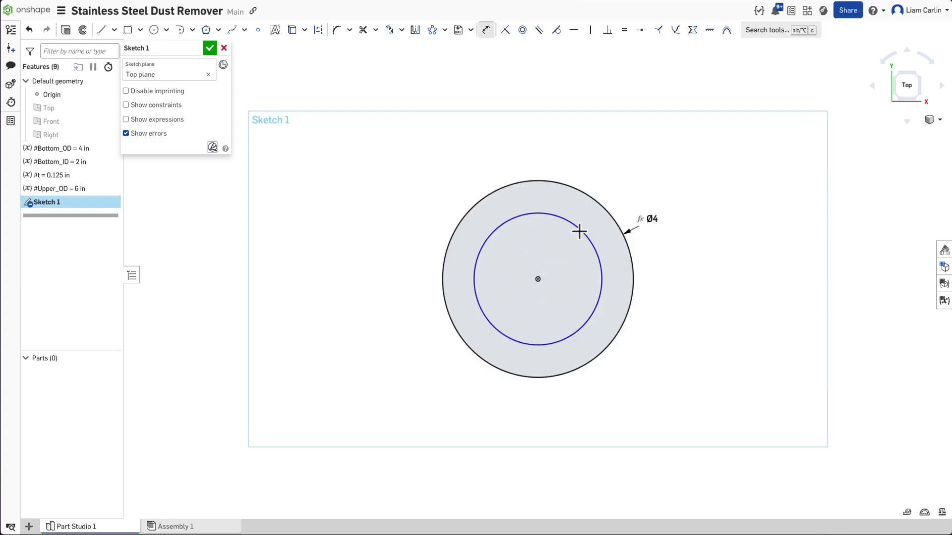
pyautogui.click(578, 230)
pyautogui.press('d')
pyautogui.click(578, 230)
pyautogui.click(630, 206)
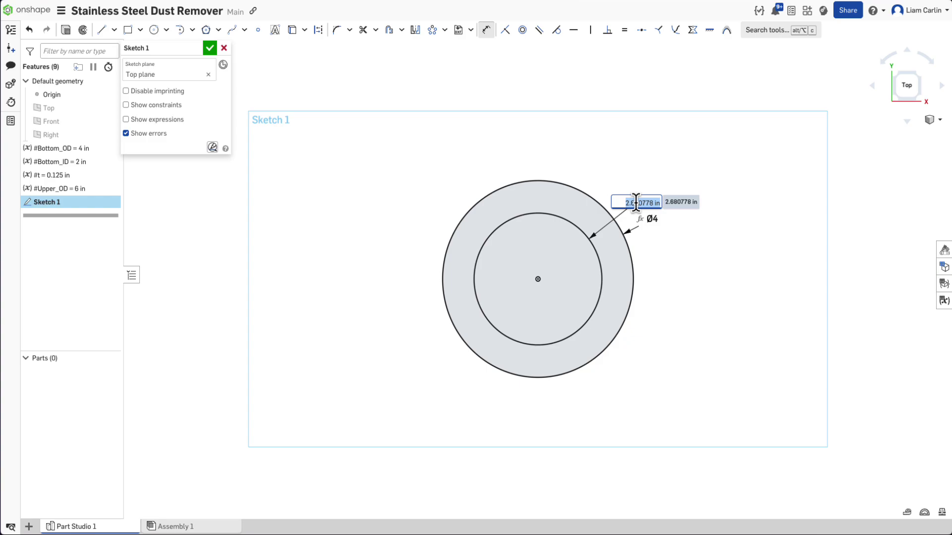
pyautogui.write('id')
pyautogui.press('Return')
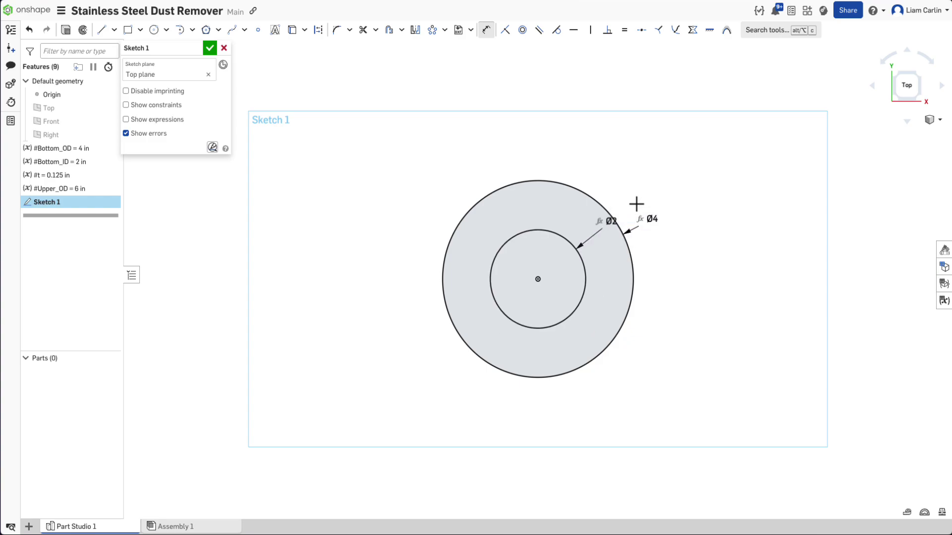
# Draw a third circle inside the Bottom_ID circle, set the gap between these two circles to #t, and finish the sketch
pyautogui.press('c')
pyautogui.click(538, 279)
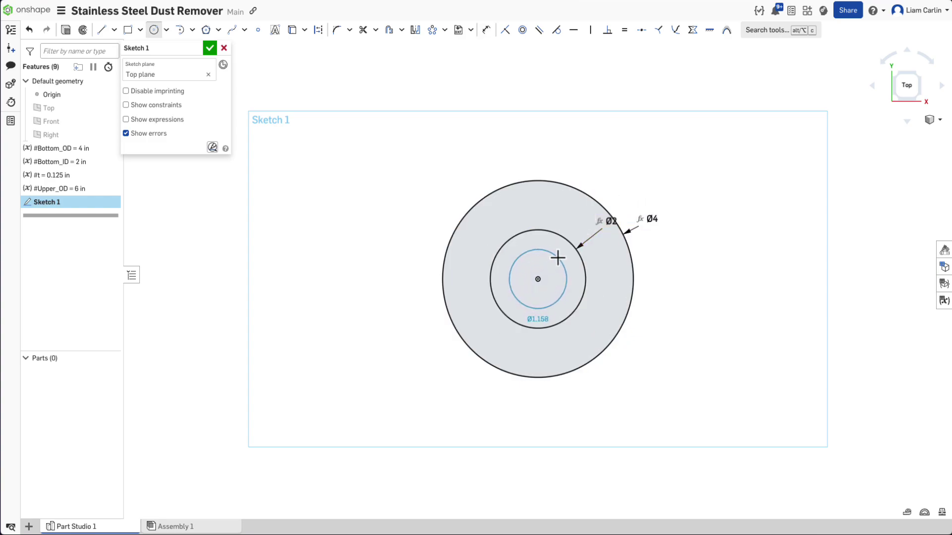
pyautogui.click(559, 257)
pyautogui.press('d')
pyautogui.click(560, 255)
pyautogui.click(577, 246)
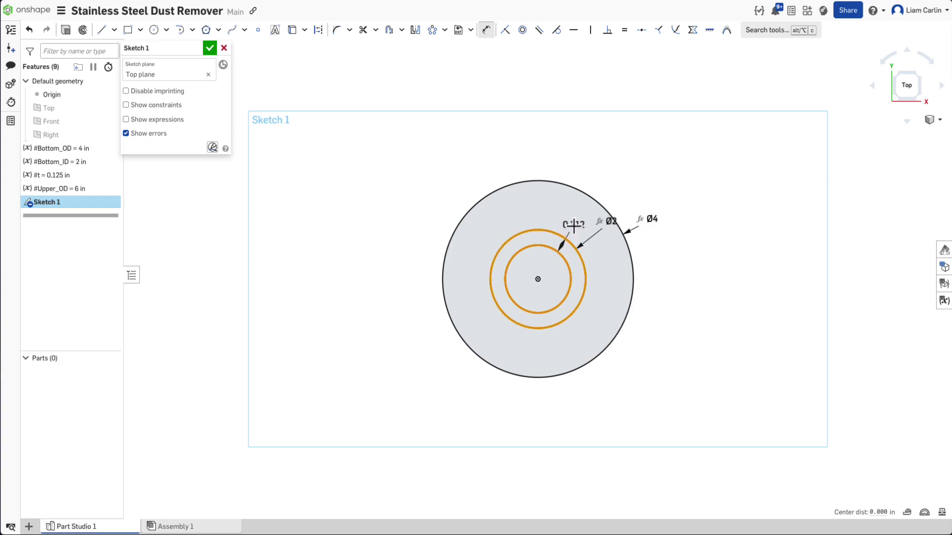
pyautogui.click(573, 224)
pyautogui.write('#t')
pyautogui.press('Return')
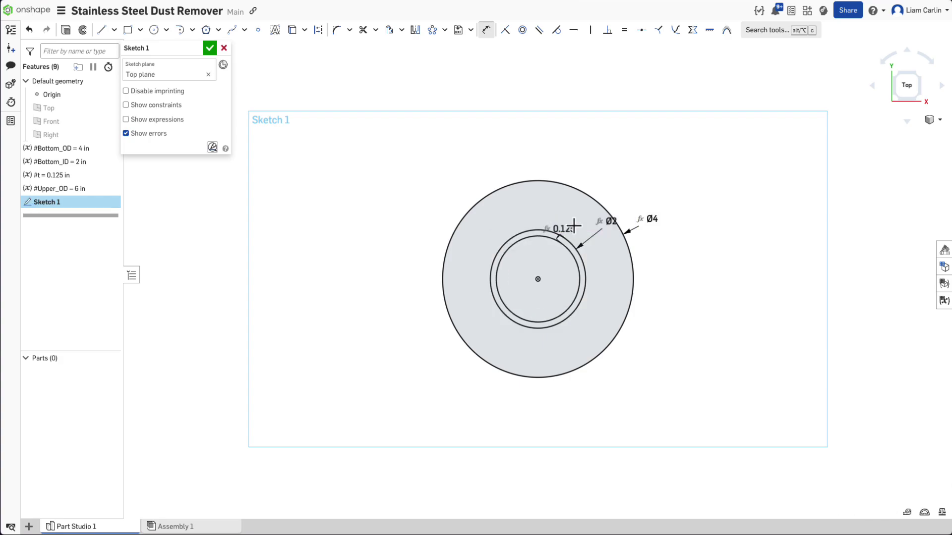
pyautogui.click(210, 47)
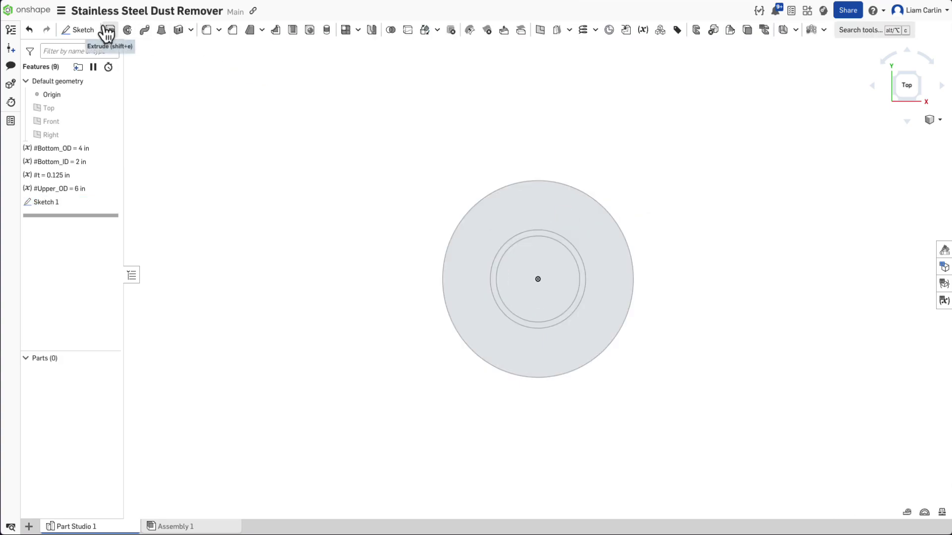
# Extrude the sketch's wide outer ring as a new solid with a depth of #t
pyautogui.click(110, 30)
pyautogui.click(480, 221)
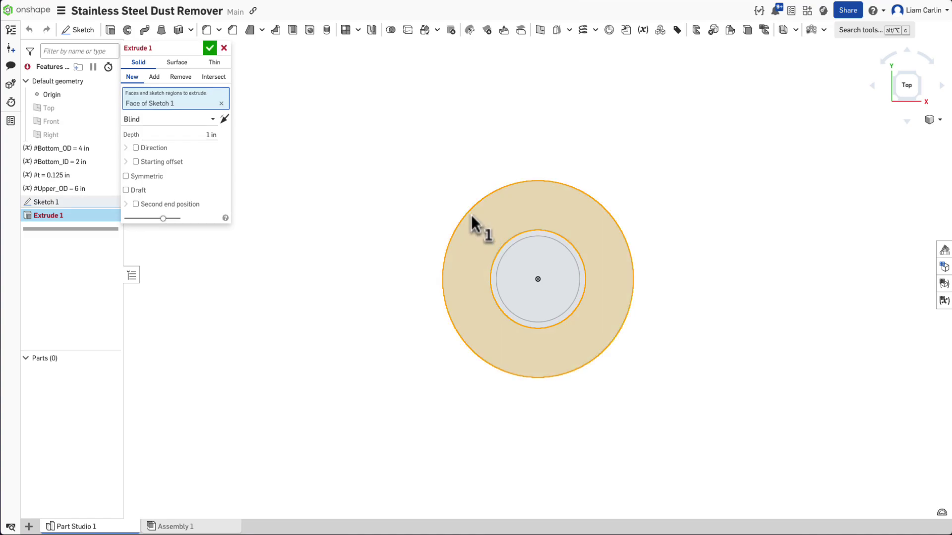
pyautogui.click(213, 135)
pyautogui.write('#t')
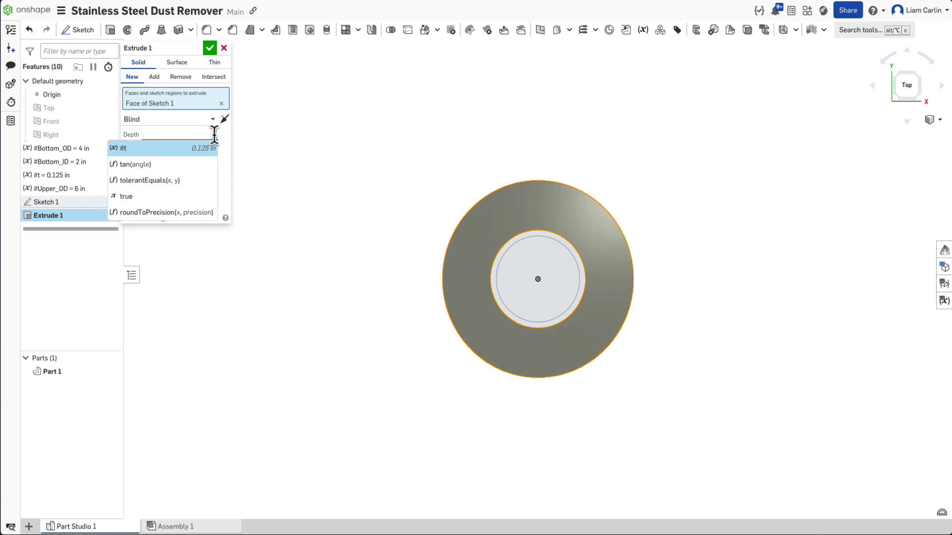
pyautogui.press('BackSpace')
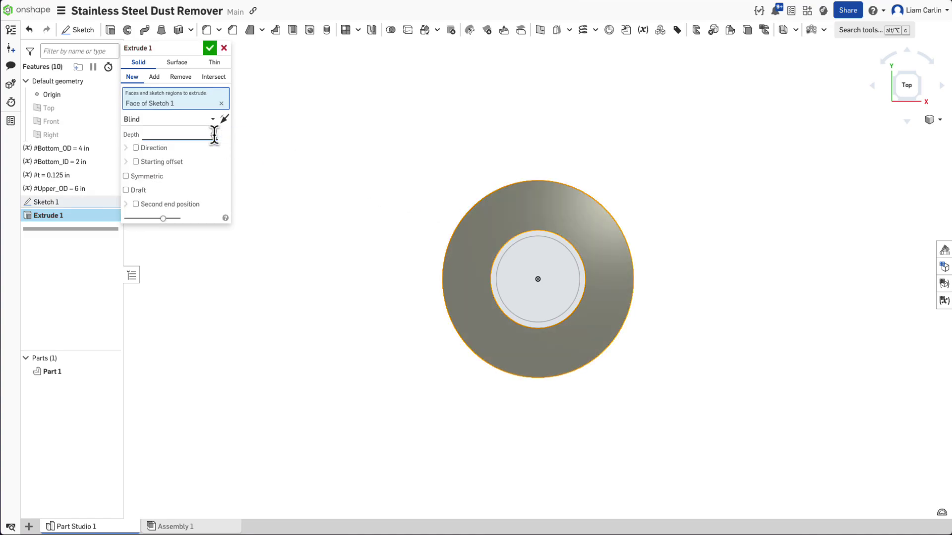
pyautogui.click(210, 48)
# Show Sketch 1 and extrude its thin inner ring by #t+0.75 in, adding it to the flange part
pyautogui.click(110, 30)
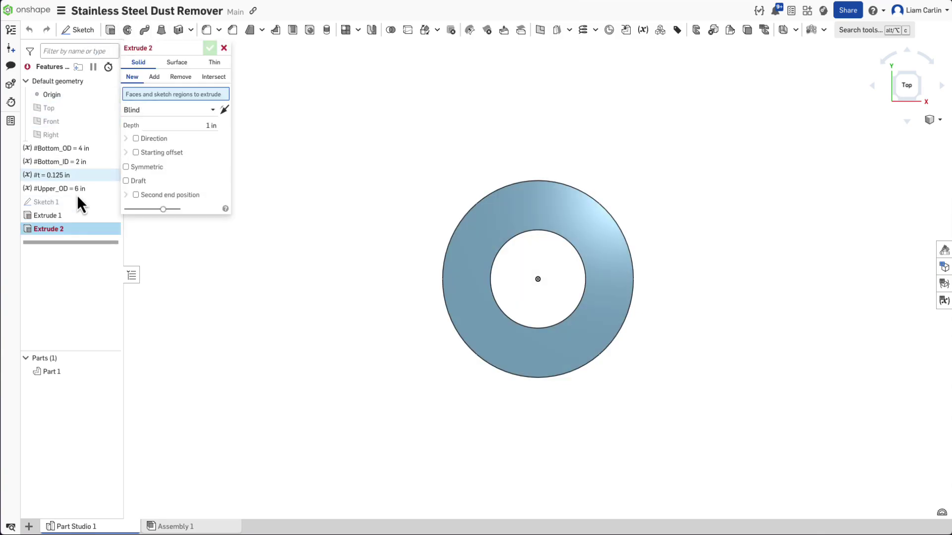
pyautogui.click(112, 202)
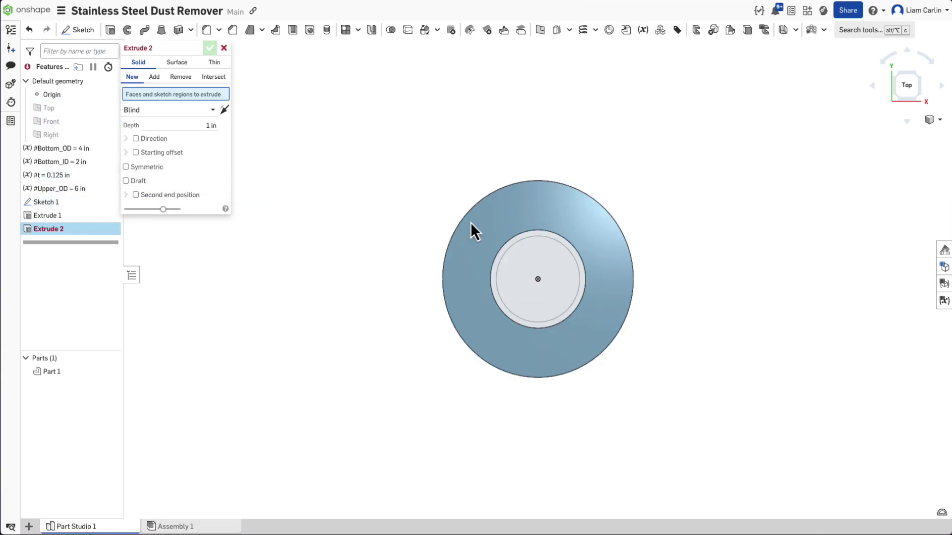
pyautogui.click(522, 240)
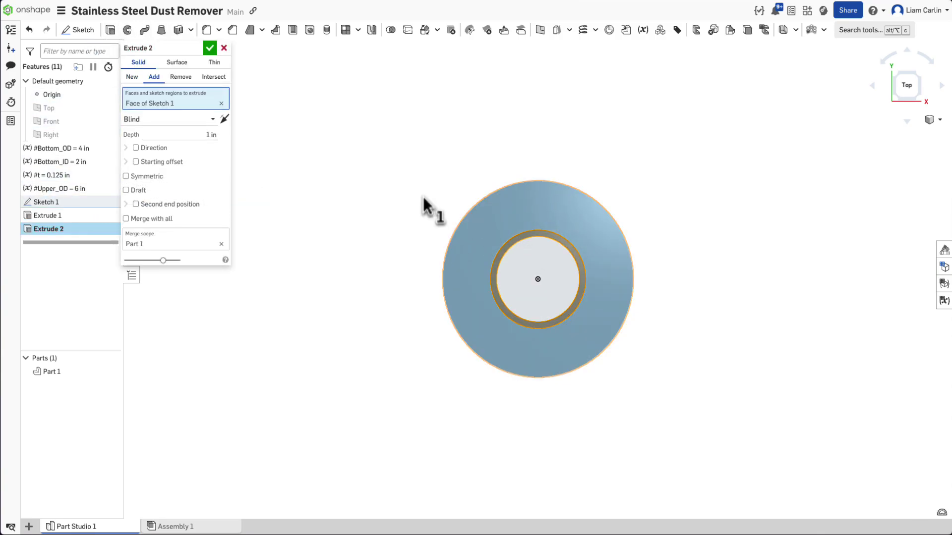
pyautogui.click(208, 135)
pyautogui.write('#t')
pyautogui.press('Return')
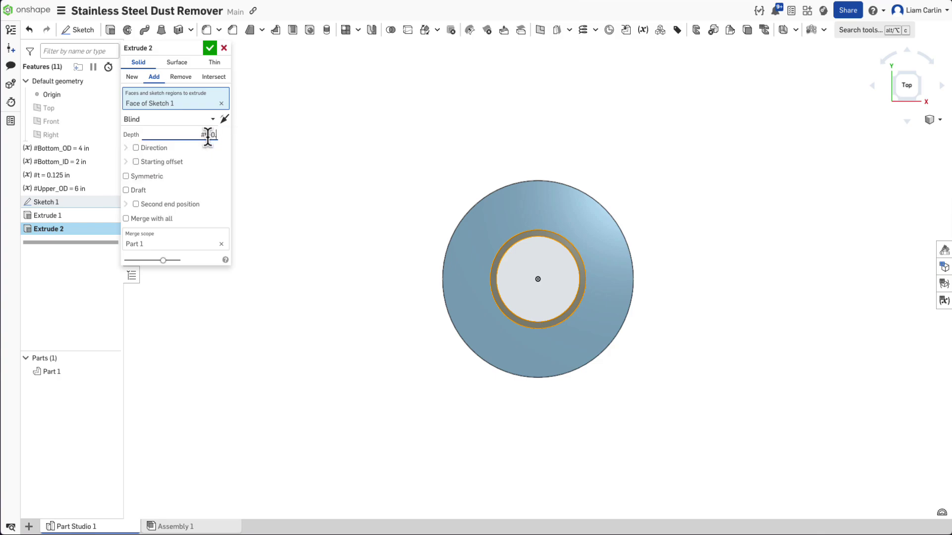
pyautogui.write('+0.75 in')
pyautogui.press('Return')
pyautogui.click(210, 49)
pyautogui.click(907, 62)
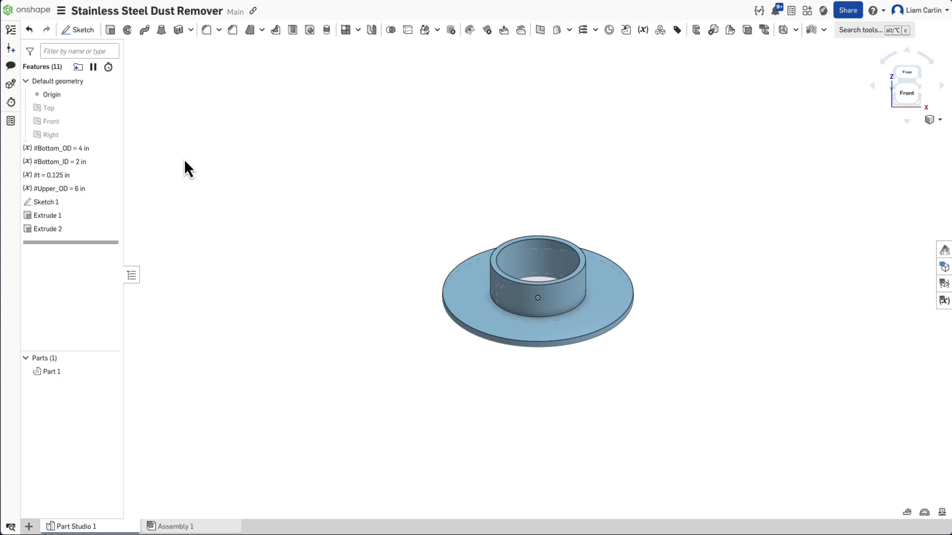
# Hide Sketch 1 and fillet the collar's outer top edge asymmetrically with radii of 0.03 in and 0.25 in
pyautogui.click(110, 203)
pyautogui.click(206, 29)
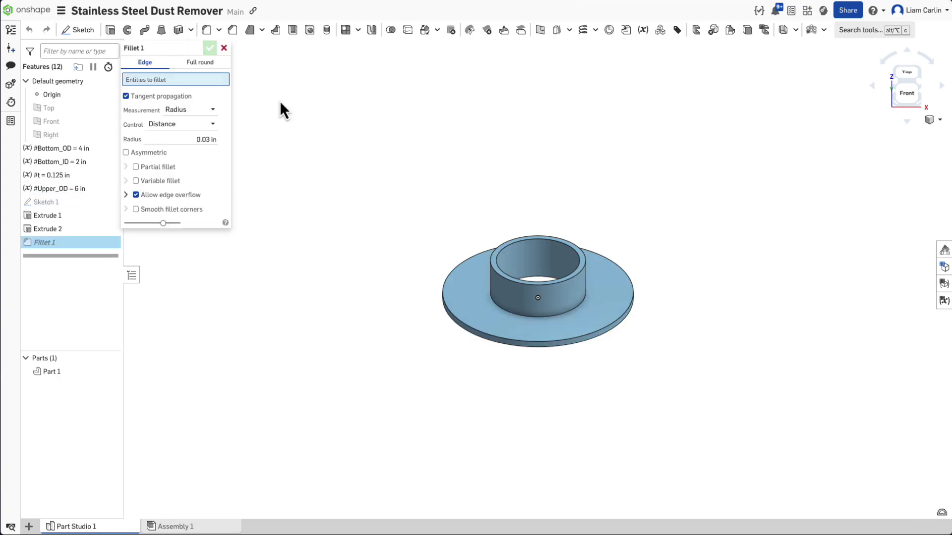
pyautogui.click(492, 269)
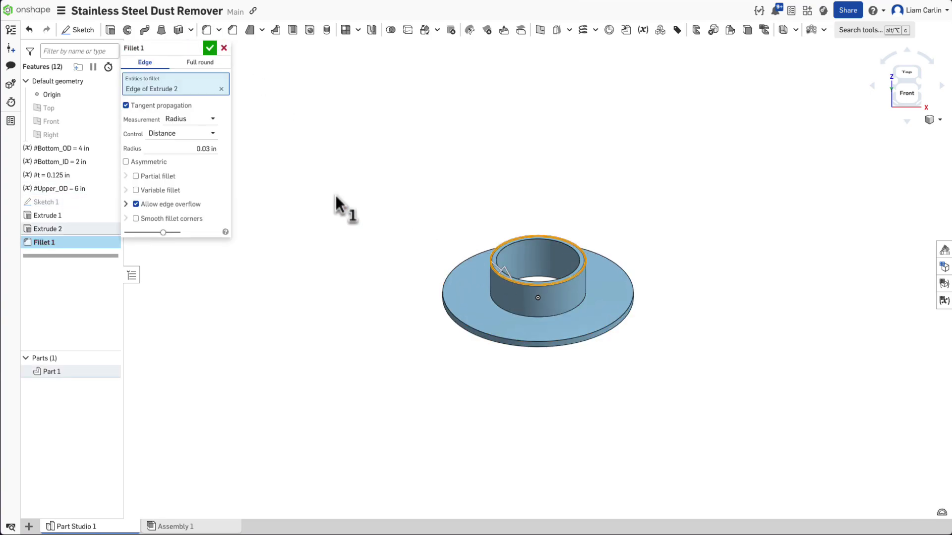
pyautogui.click(157, 163)
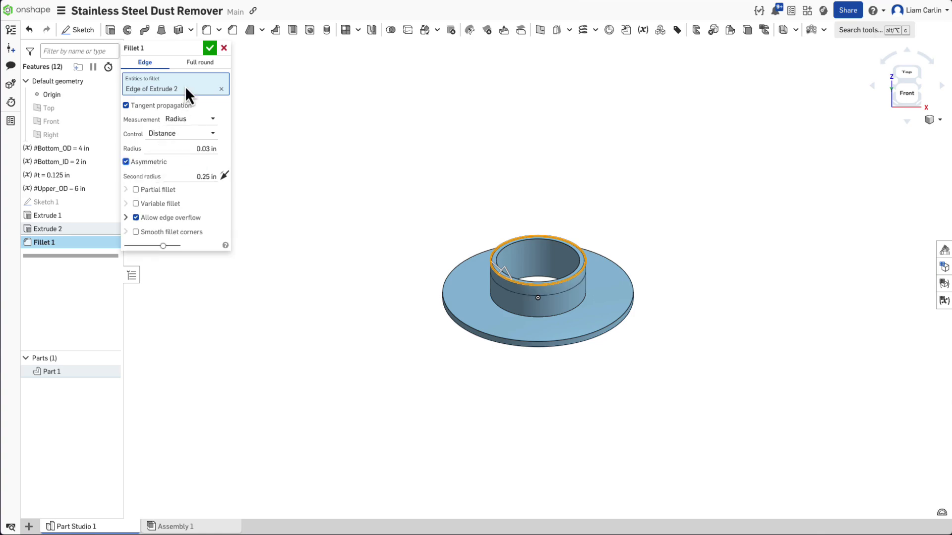
pyautogui.click(209, 47)
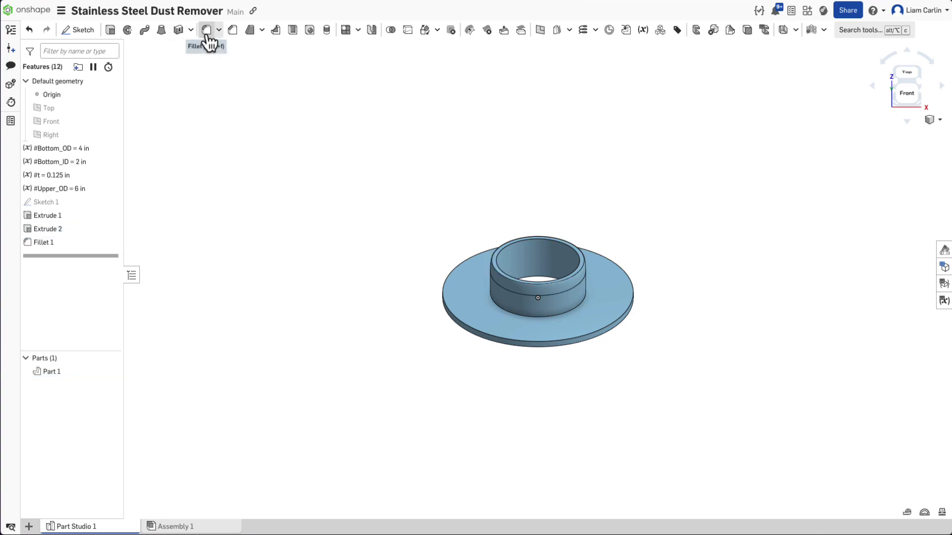
# Fillet the collar's base edge and the flange's upper and lower outer edges with a 0.03 in radius
pyautogui.click(207, 30)
pyautogui.click(490, 302)
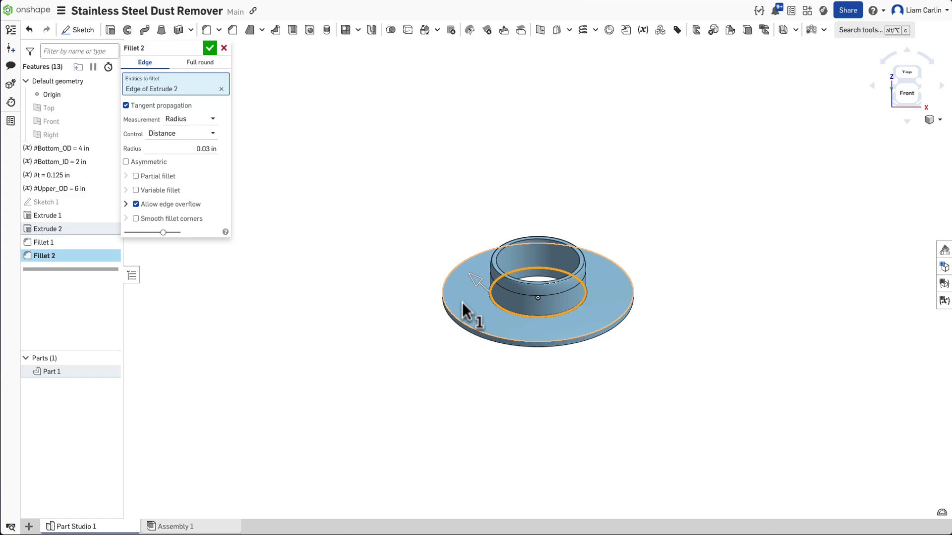
pyautogui.click(448, 306)
pyautogui.click(448, 320)
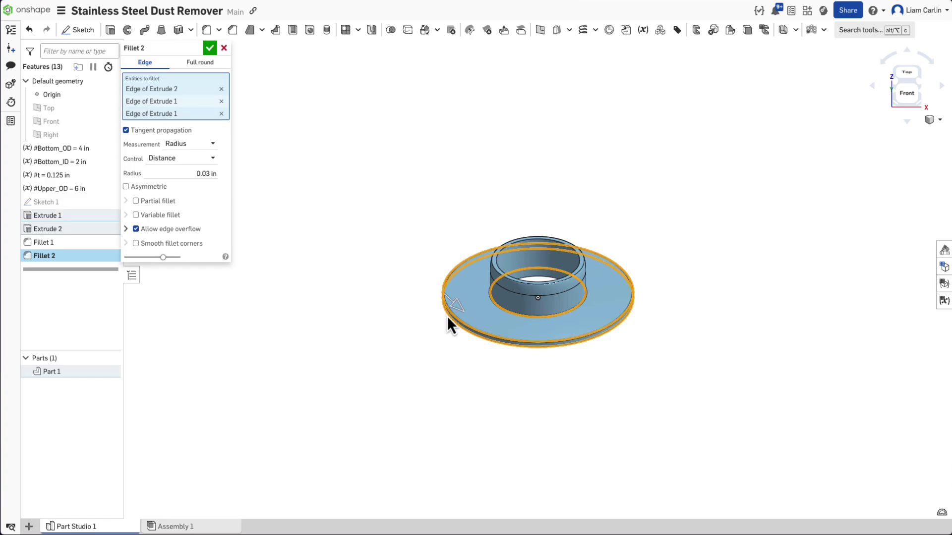
pyautogui.click(213, 54)
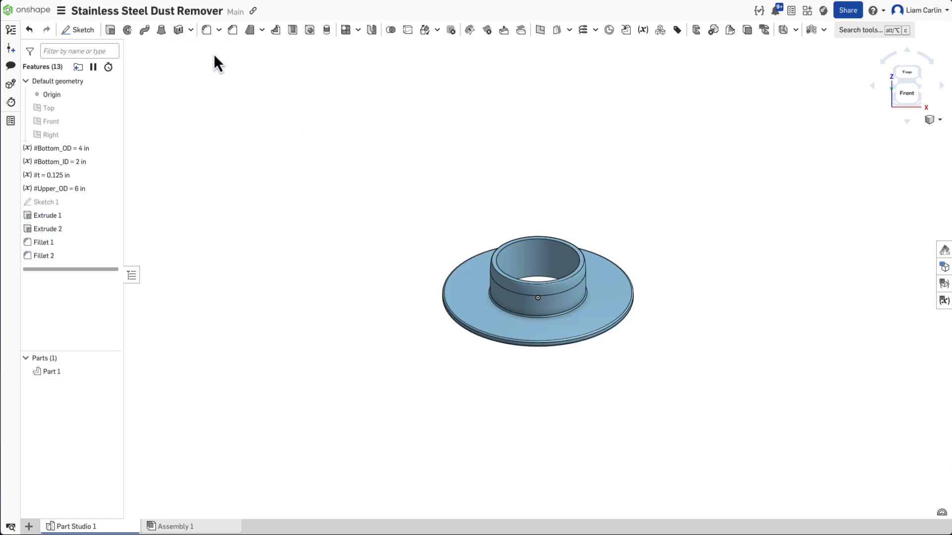
# Start a sketch on the flange's top face and place a point between collar and rim, vertically aligned with the origin
pyautogui.click(902, 75)
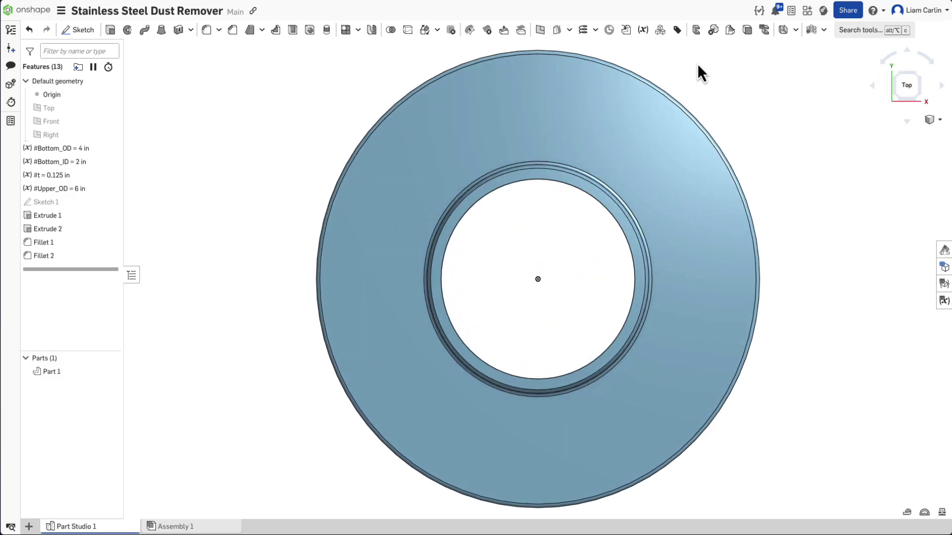
pyautogui.click(95, 31)
pyautogui.click(511, 96)
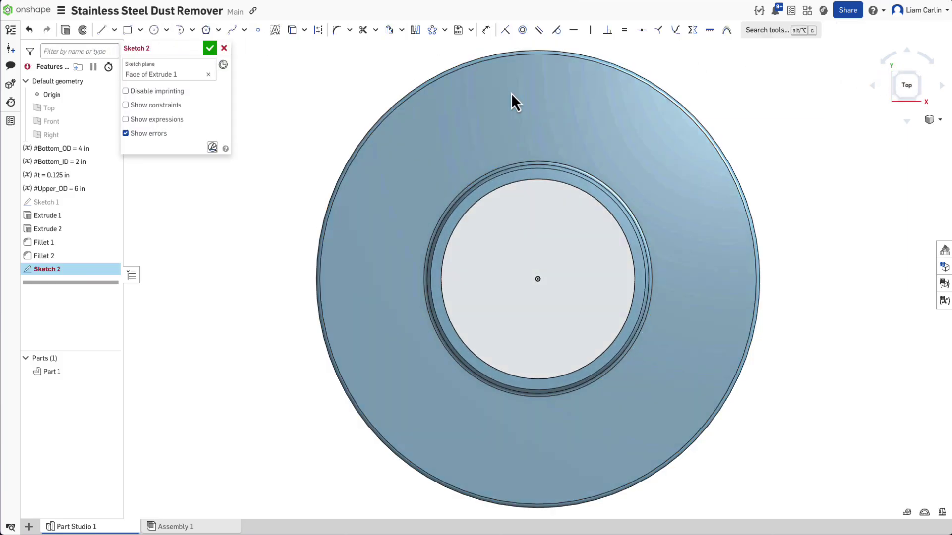
pyautogui.click(258, 29)
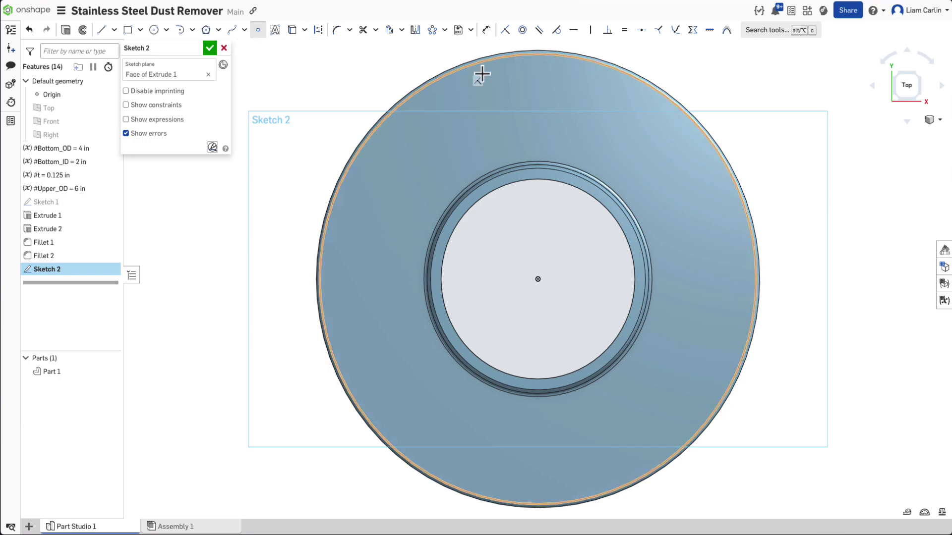
pyautogui.click(536, 107)
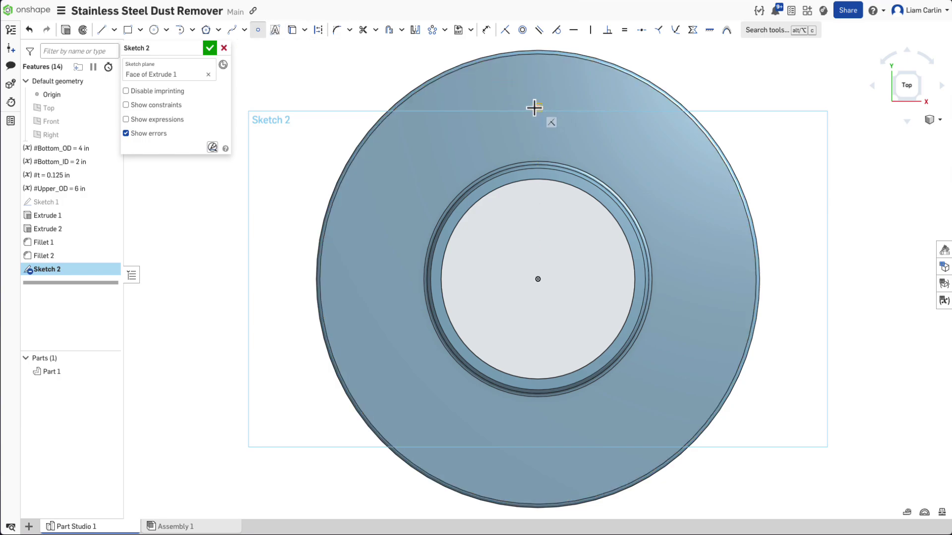
# Draw a vertical construction line from the collar's base edge to the flange's rim, with the sketch point at its midpoint
pyautogui.click(105, 31)
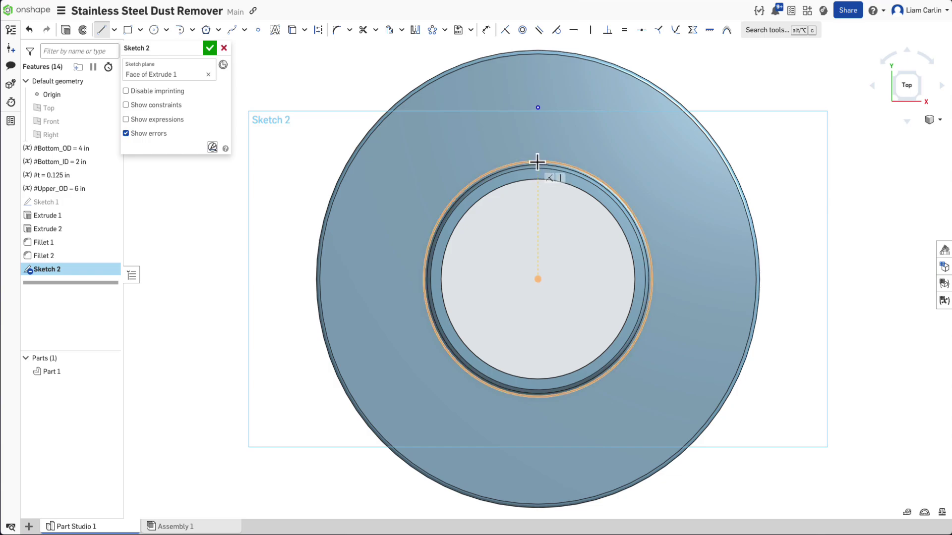
pyautogui.click(538, 107)
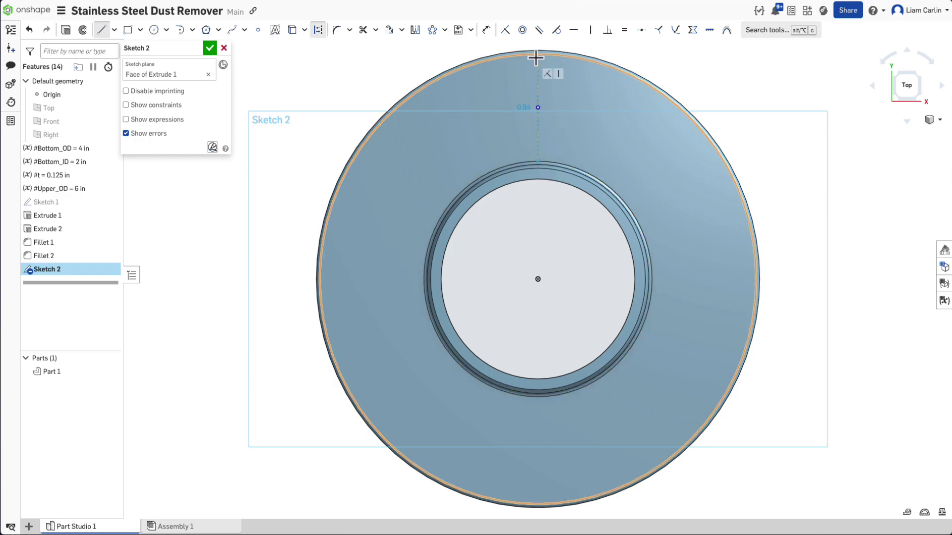
pyautogui.click(536, 55)
pyautogui.press('Escape')
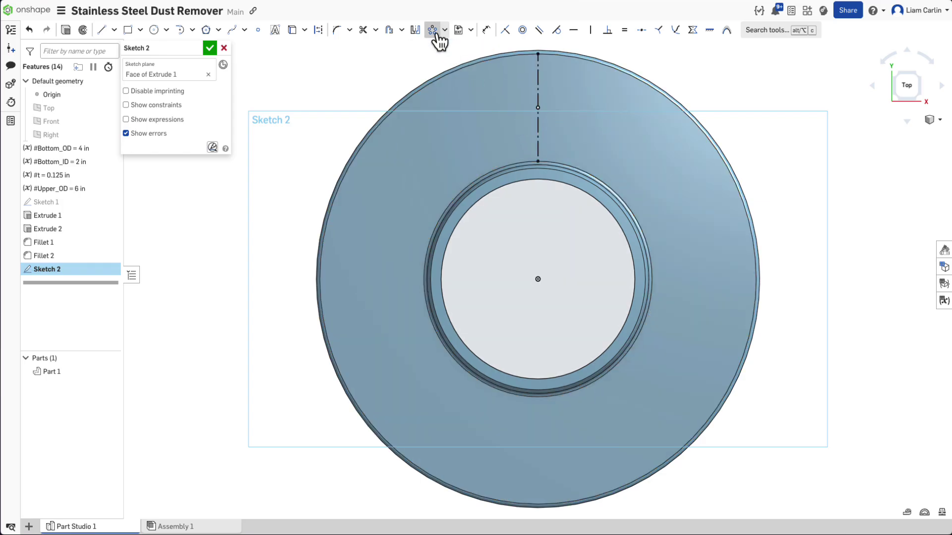
# Circular-pattern the sketch point around the origin with 4 instances and finish the sketch
pyautogui.click(434, 34)
pyautogui.click(537, 108)
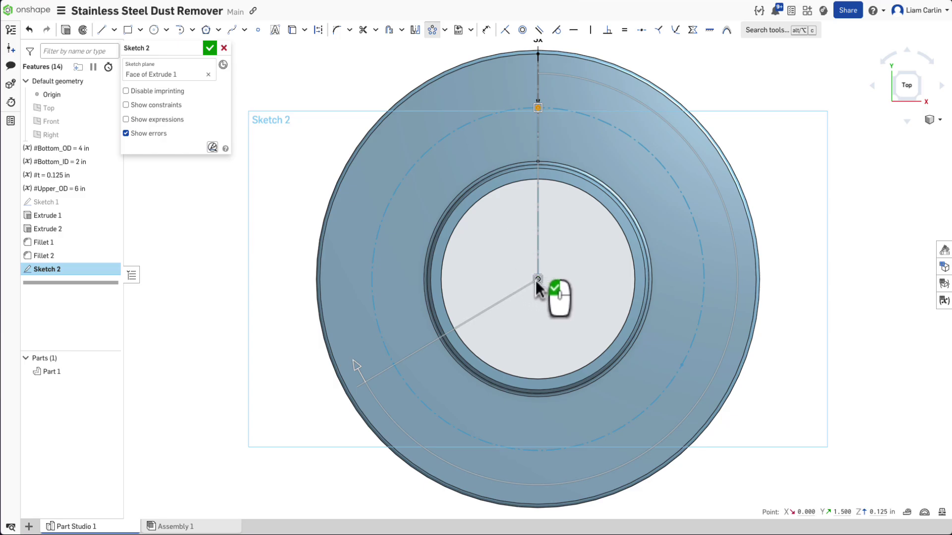
pyautogui.scroll(-3, 536, 280)
pyautogui.click(538, 109)
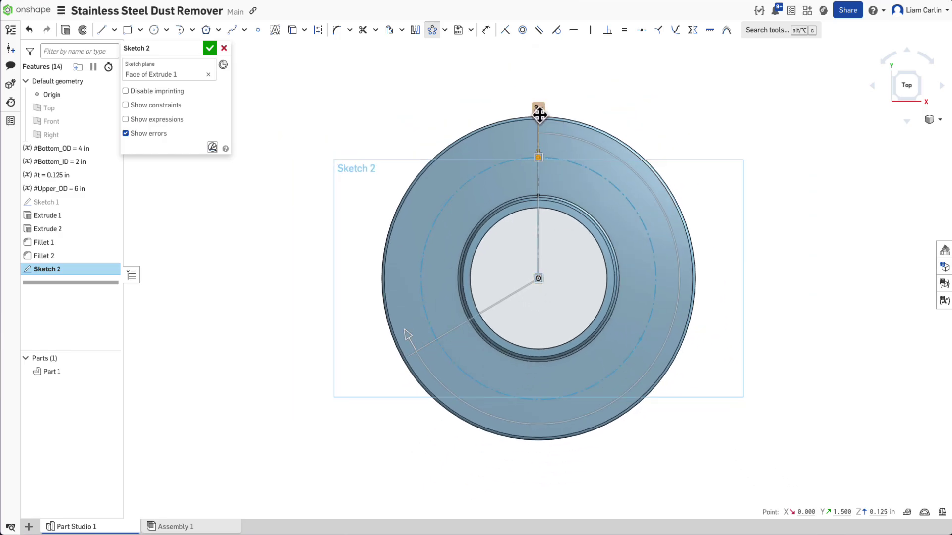
pyautogui.write('4')
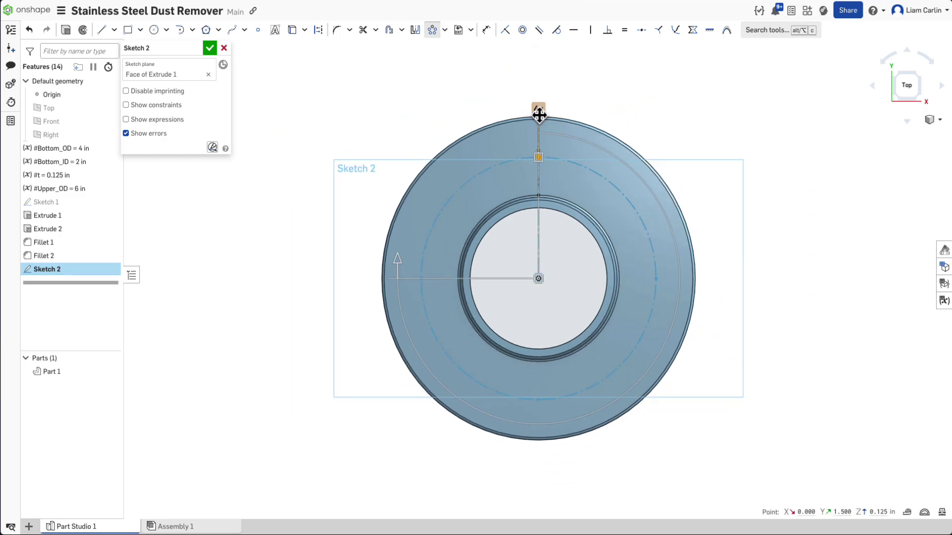
pyautogui.press('Return')
pyautogui.click(258, 61)
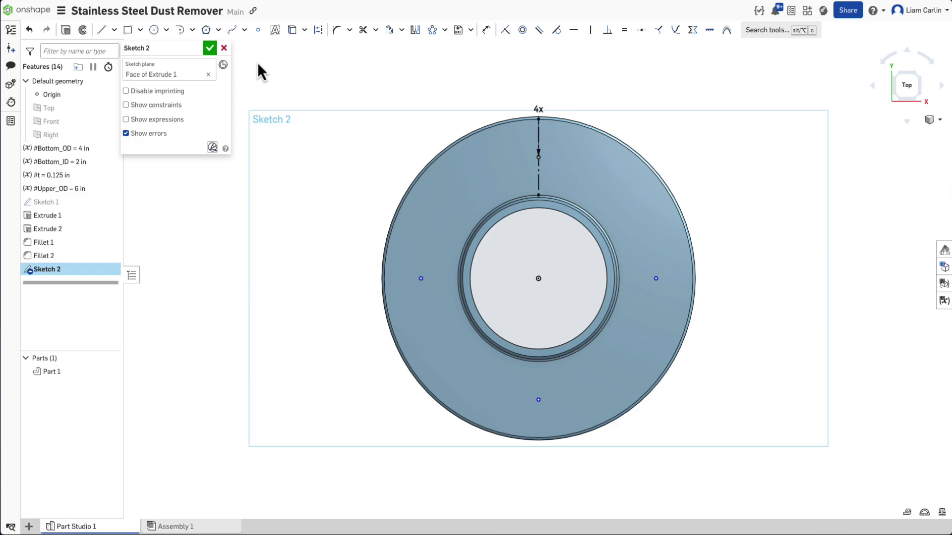
pyautogui.click(213, 50)
# Cut simple 1/4 close-fit clearance holes at the four sketch points, starting from the flange's top face, blind 0.5 in deep
pyautogui.click(309, 31)
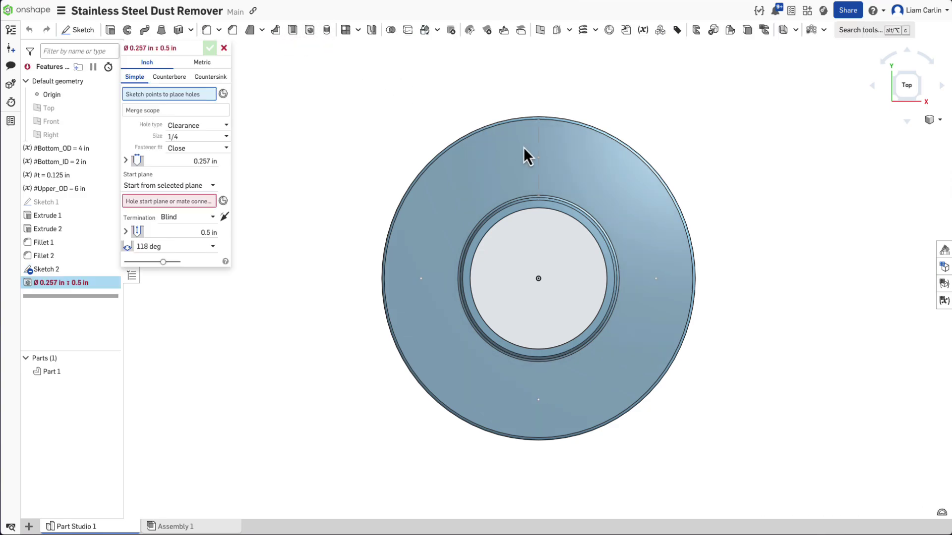
pyautogui.click(538, 157)
pyautogui.click(421, 278)
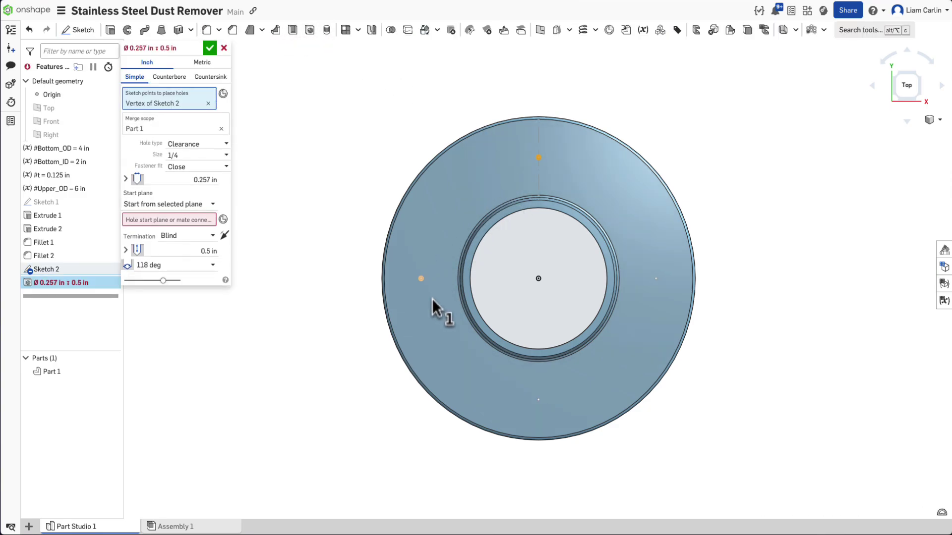
pyautogui.click(539, 400)
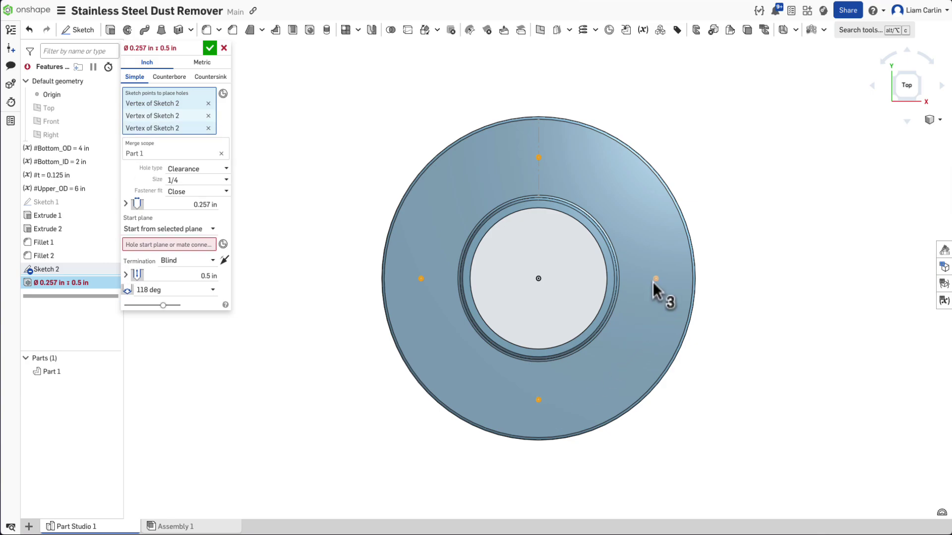
pyautogui.click(653, 280)
pyautogui.click(202, 259)
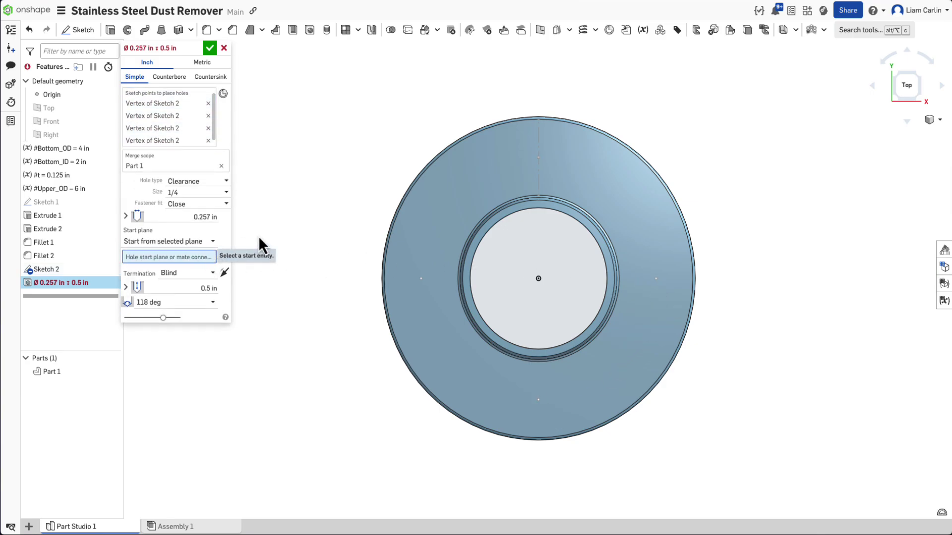
pyautogui.click(464, 213)
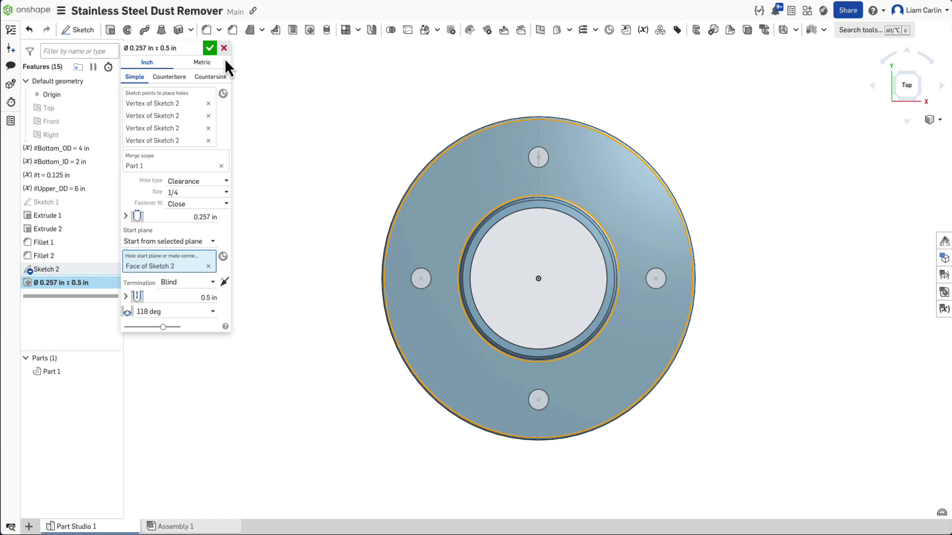
pyautogui.click(210, 48)
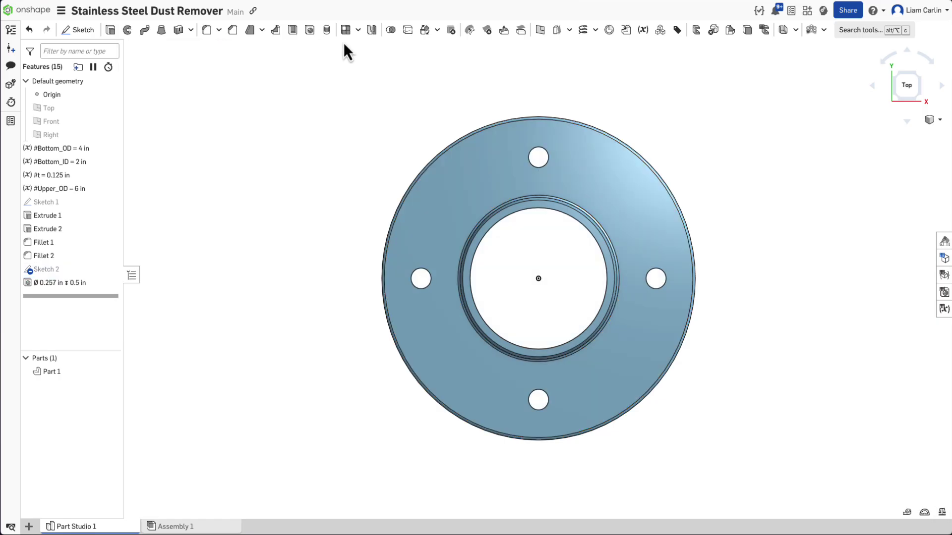
# Start a sketch on the Front plane and draw a horizontal construction line about 0.85 in long near the collar's top, starting above the origin
pyautogui.click(916, 100)
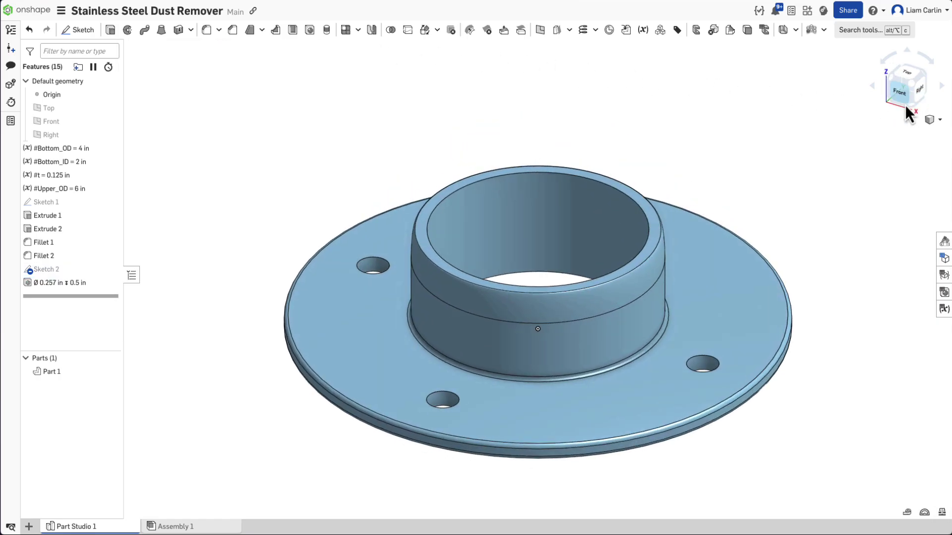
pyautogui.click(903, 98)
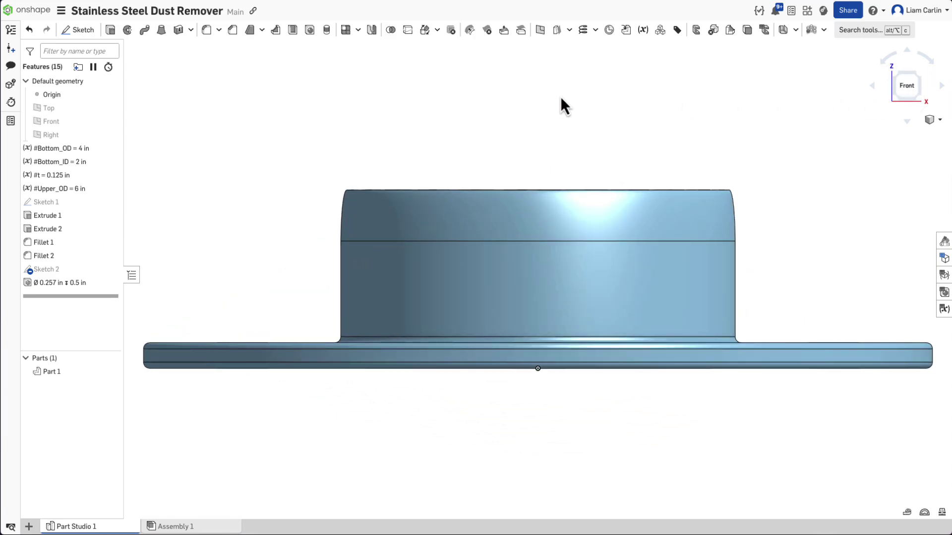
pyautogui.click(95, 36)
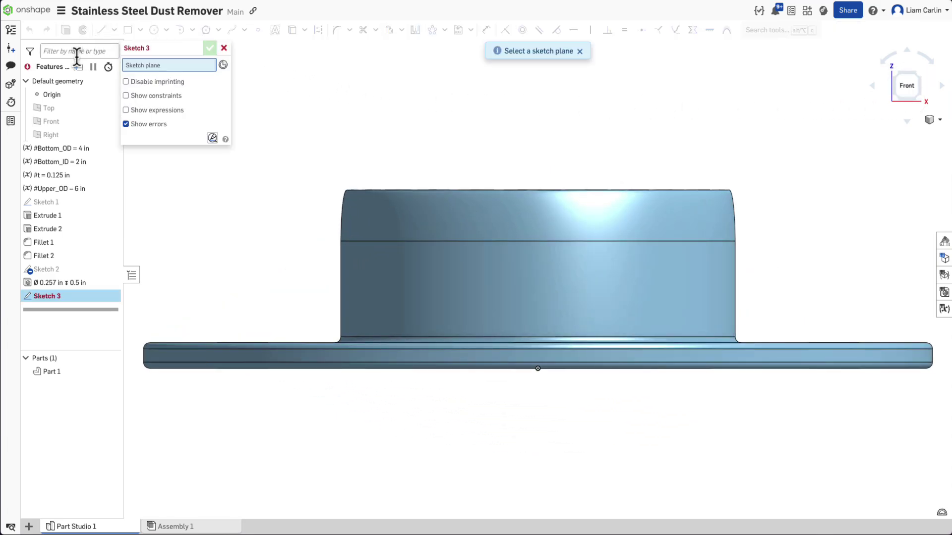
pyautogui.click(67, 126)
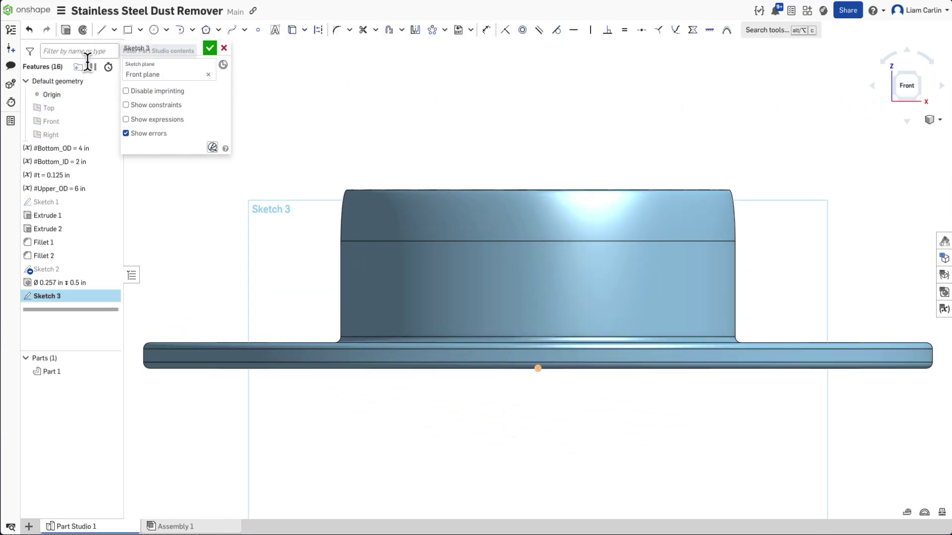
pyautogui.click(538, 193)
pyautogui.press('q')
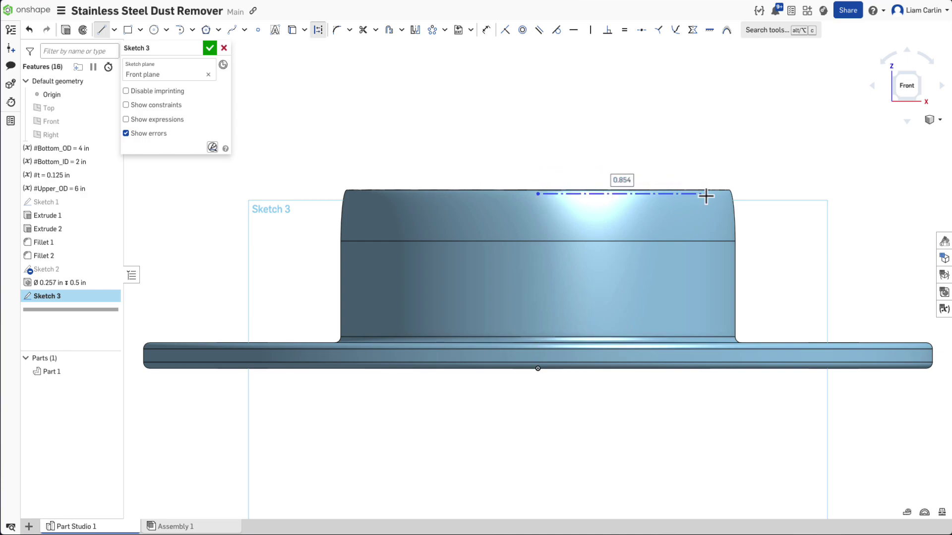
pyautogui.click(706, 196)
pyautogui.press('Escape')
# Dimension the construction line's length as #Bottom_ID/2 -#t
pyautogui.press('d')
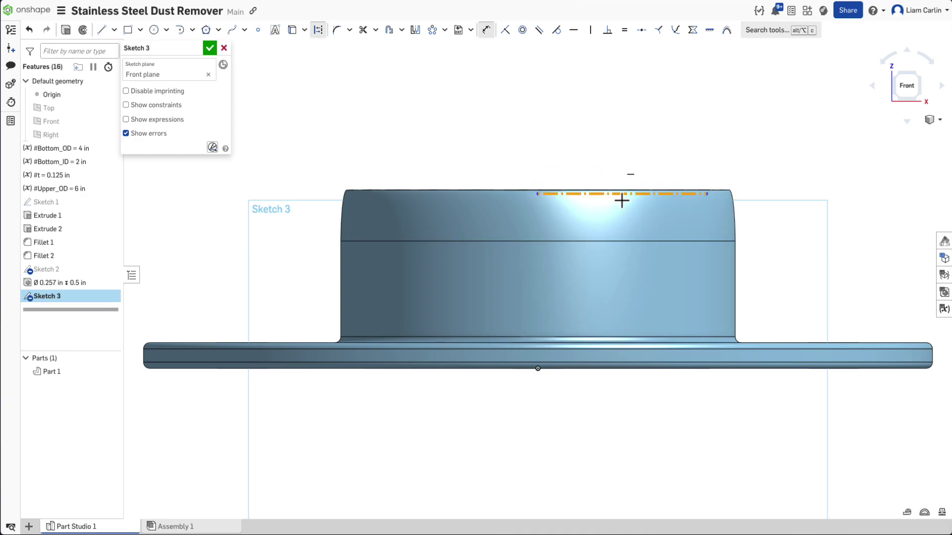
pyautogui.click(621, 197)
pyautogui.click(623, 215)
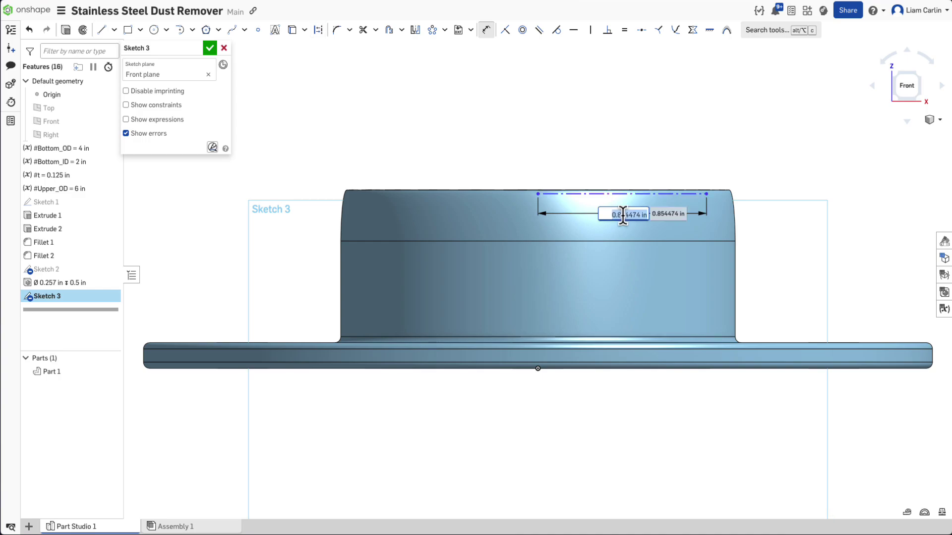
pyautogui.write('#Bottom_ID/2 -#t')
# Make the construction line's outer endpoint coincident with the collar's inner top edge
pyautogui.moveTo(616, 218)
pyautogui.mouseDown(button='right')
pyautogui.moveTo(613, 206)
pyautogui.moveTo(616, 217)
pyautogui.mouseUp(button='right')
pyautogui.press('Escape')
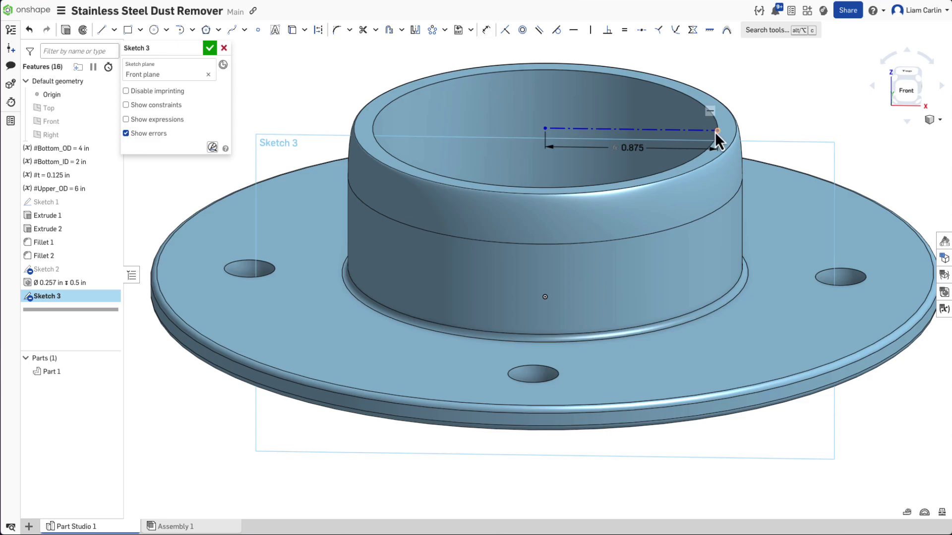
pyautogui.click(714, 130)
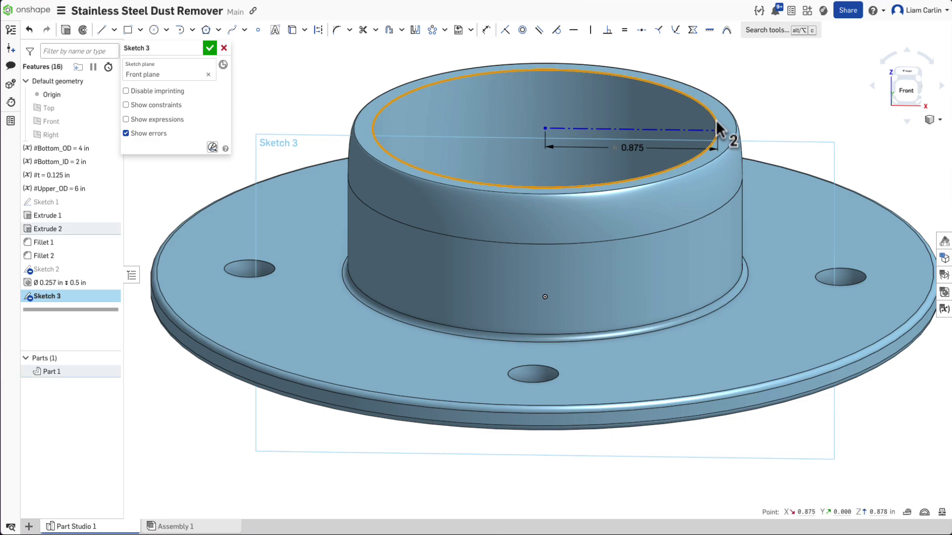
pyautogui.click(504, 31)
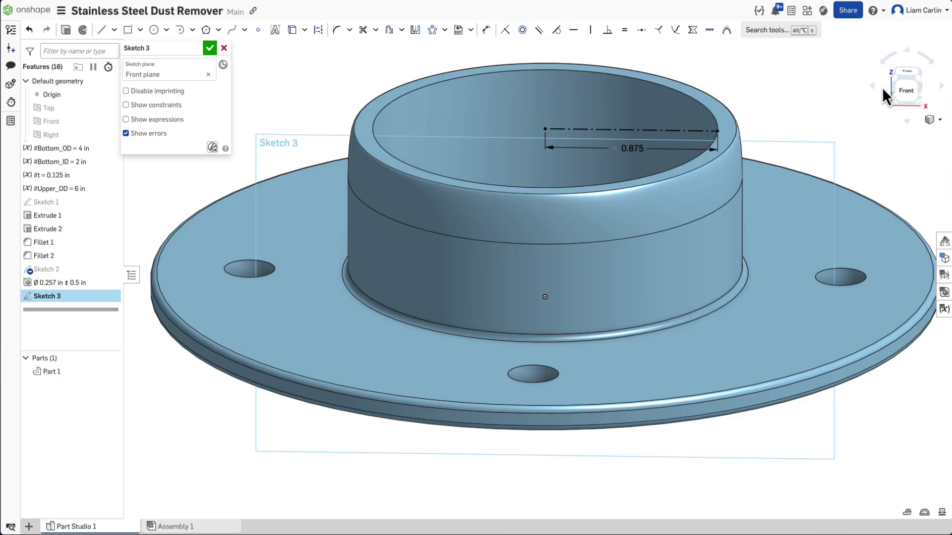
# Draw a vertical construction line up from the horizontal construction line's inner endpoint and set its length to 7.5 in
pyautogui.click(900, 89)
pyautogui.press('l')
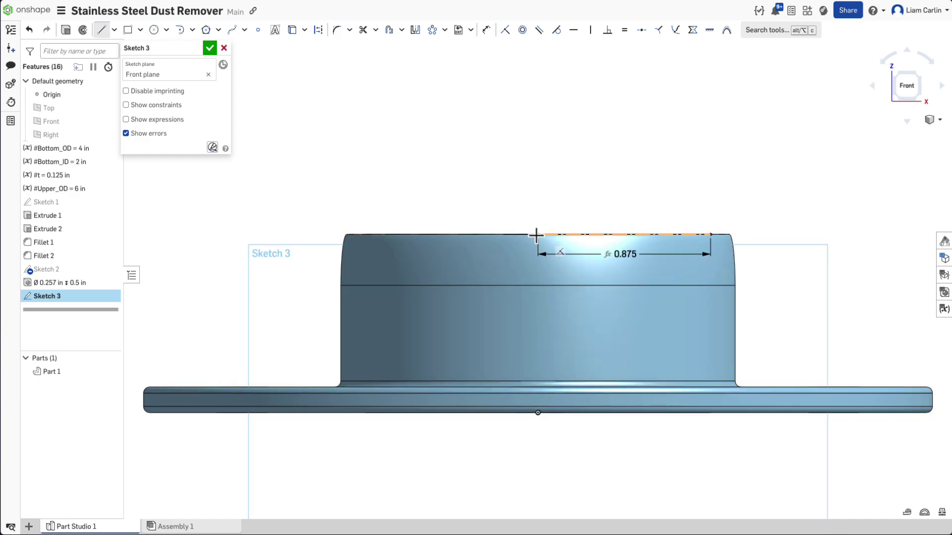
pyautogui.click(538, 234)
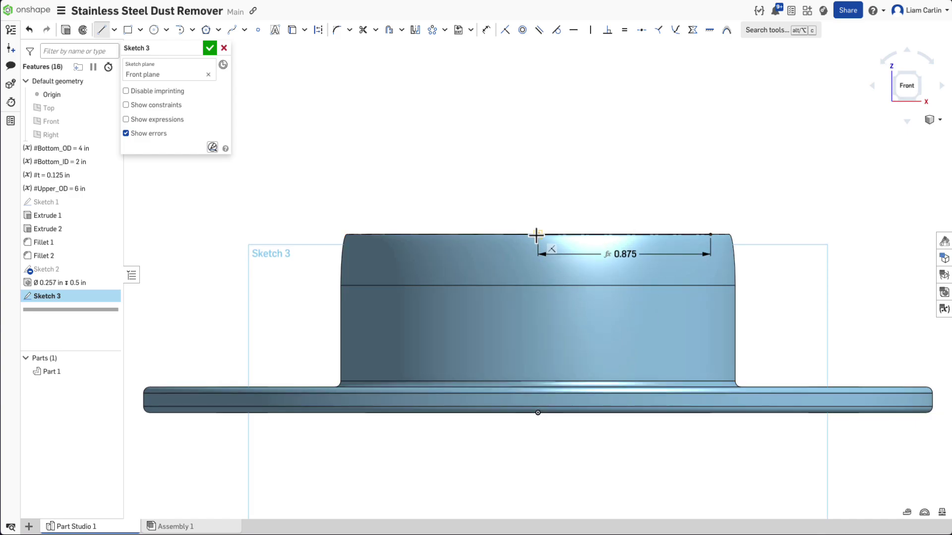
pyautogui.click(538, 147)
pyautogui.press('d')
pyautogui.click(538, 174)
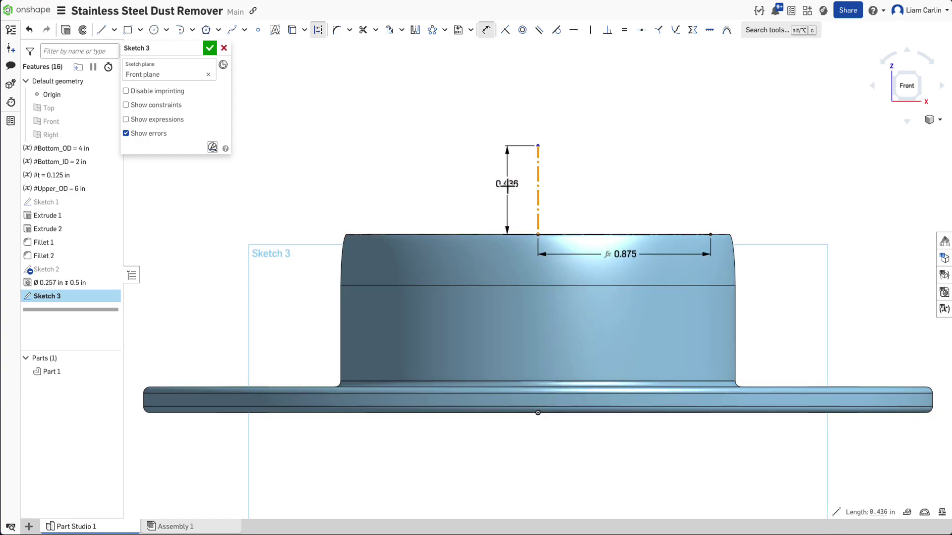
pyautogui.click(506, 185)
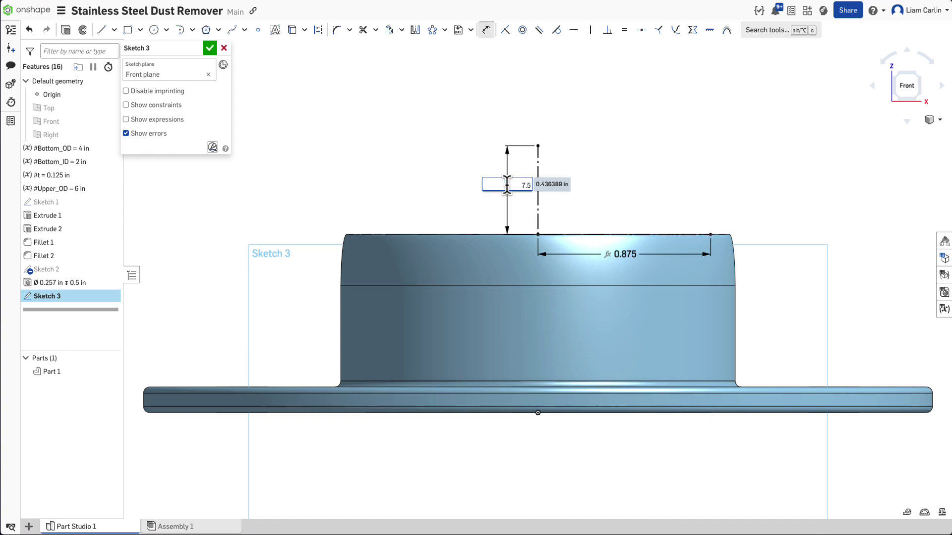
pyautogui.write('7.5')
pyautogui.press('Return')
# Draw an outward-slanting solid line from the horizontal line's outer endpoint up to the level of the vertical line's upper endpoint
pyautogui.click(901, 78)
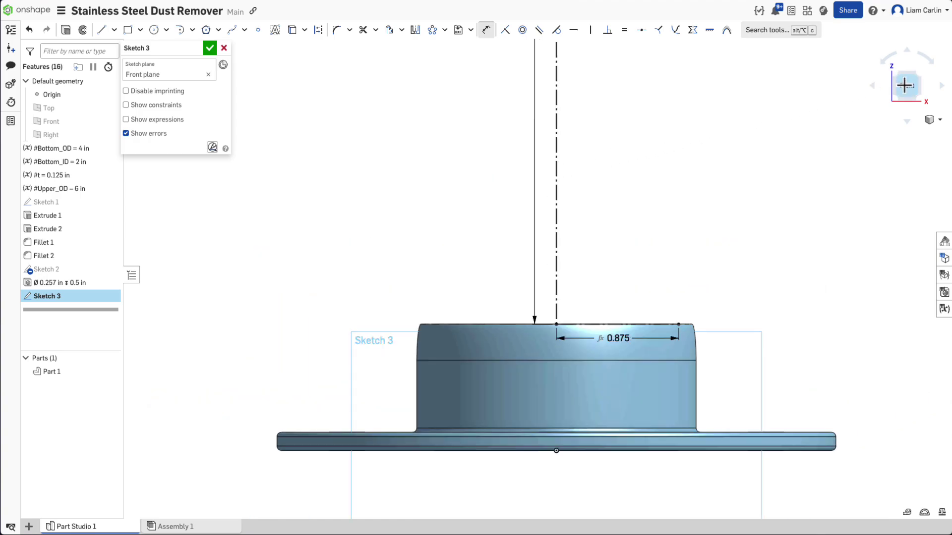
pyautogui.press('l')
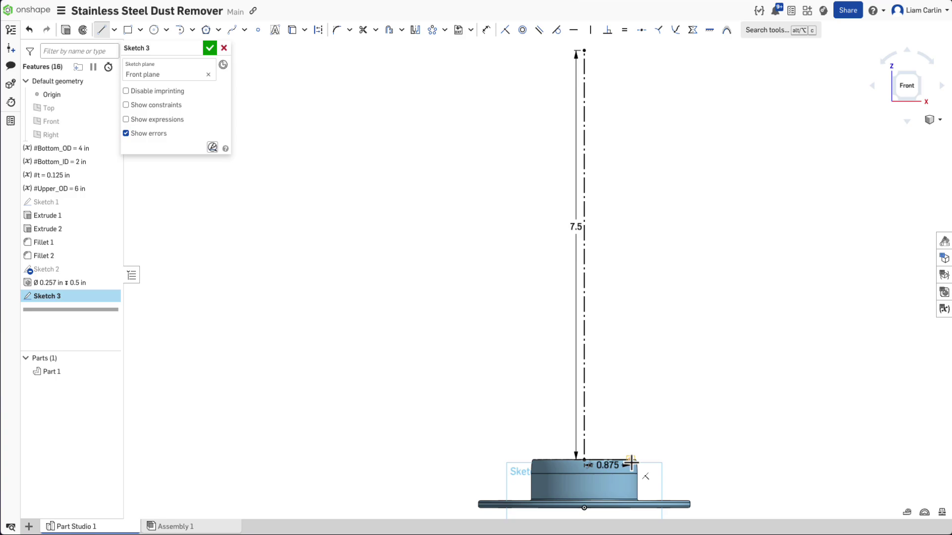
pyautogui.click(630, 461)
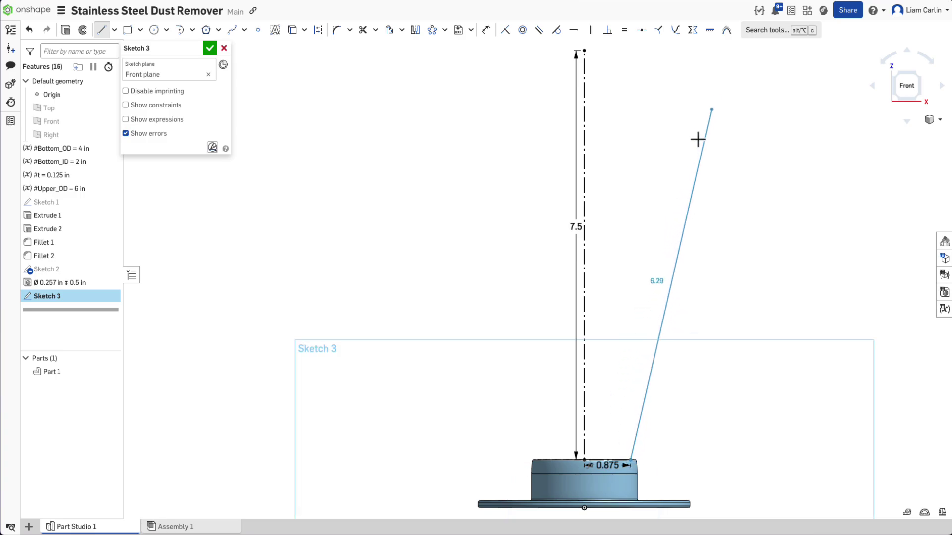
pyautogui.click(699, 51)
pyautogui.press('Escape')
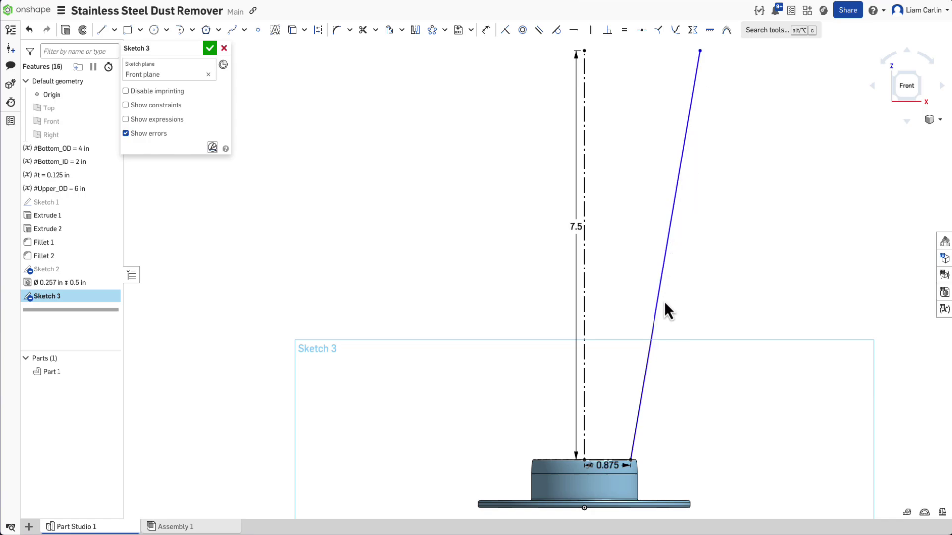
# Set the angle between the slanted line and the vertical construction line to 8° and finish the sketch
pyautogui.press('d')
pyautogui.click(654, 330)
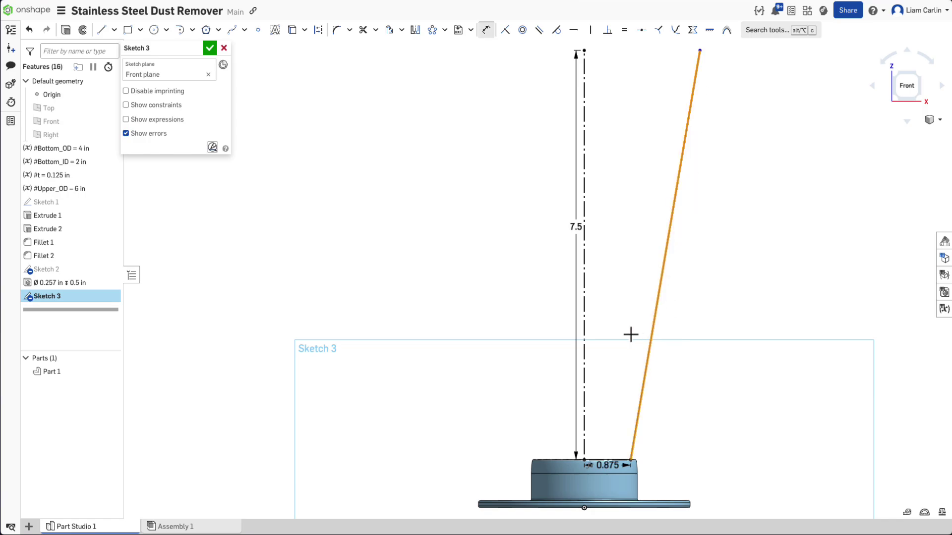
pyautogui.click(584, 343)
pyautogui.click(614, 350)
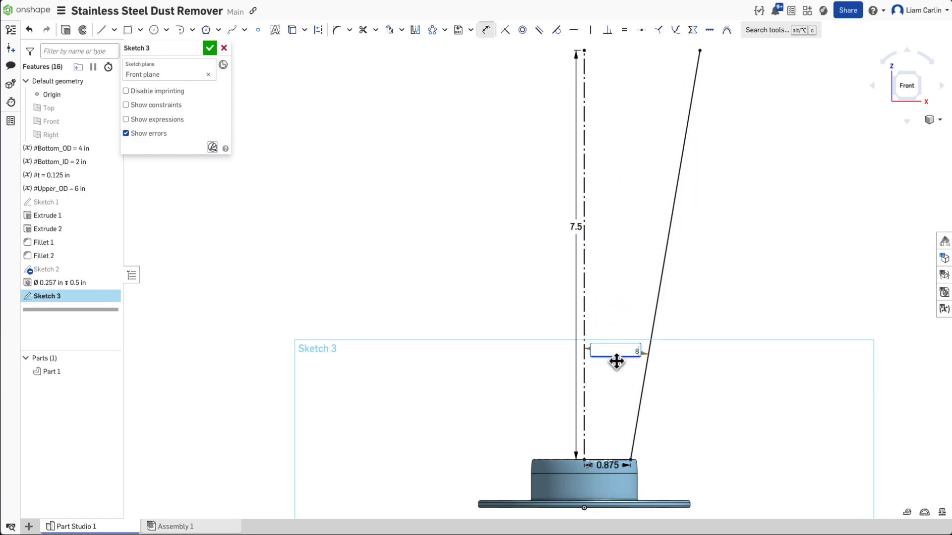
pyautogui.write('8')
pyautogui.press('Return')
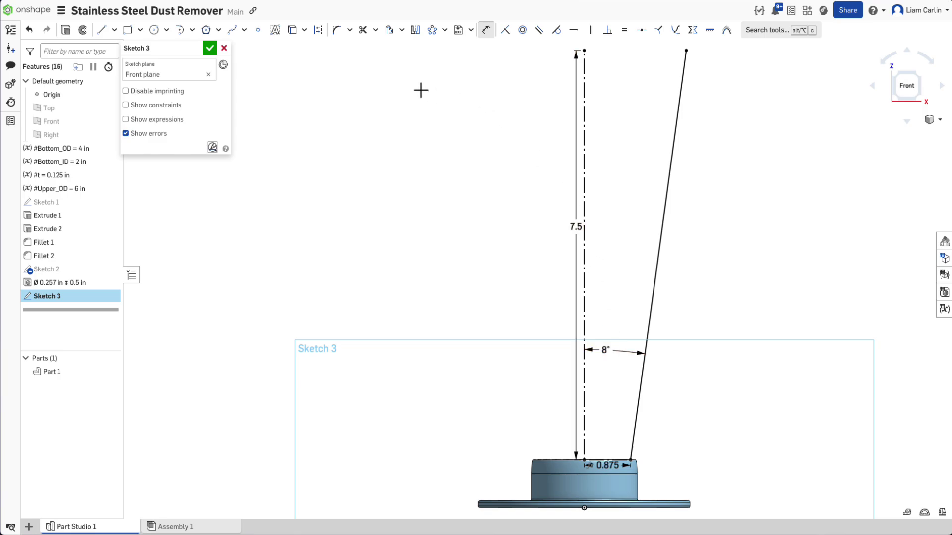
pyautogui.click(211, 48)
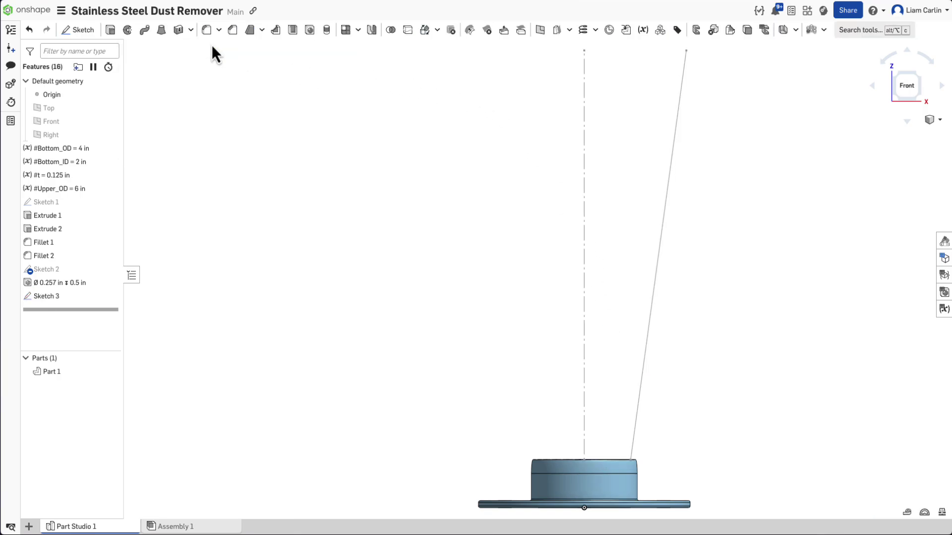
# Revolve the slanted line as a new surface around the vertical construction line, in one direction through 359.5 deg
pyautogui.click(128, 30)
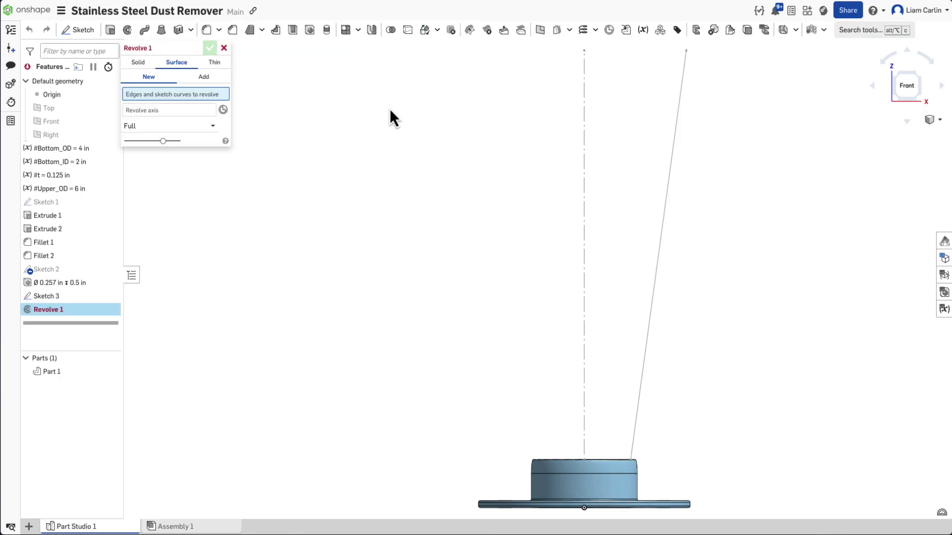
pyautogui.click(669, 193)
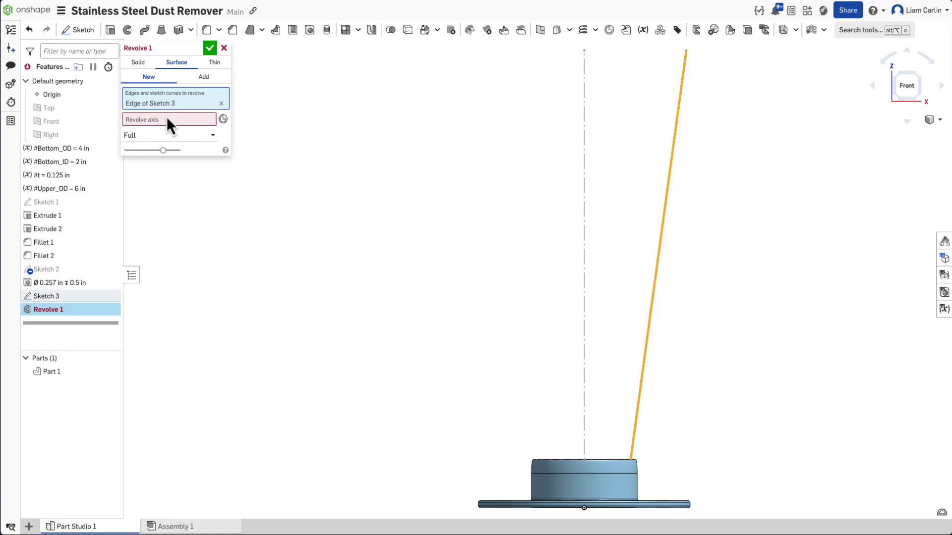
pyautogui.click(147, 118)
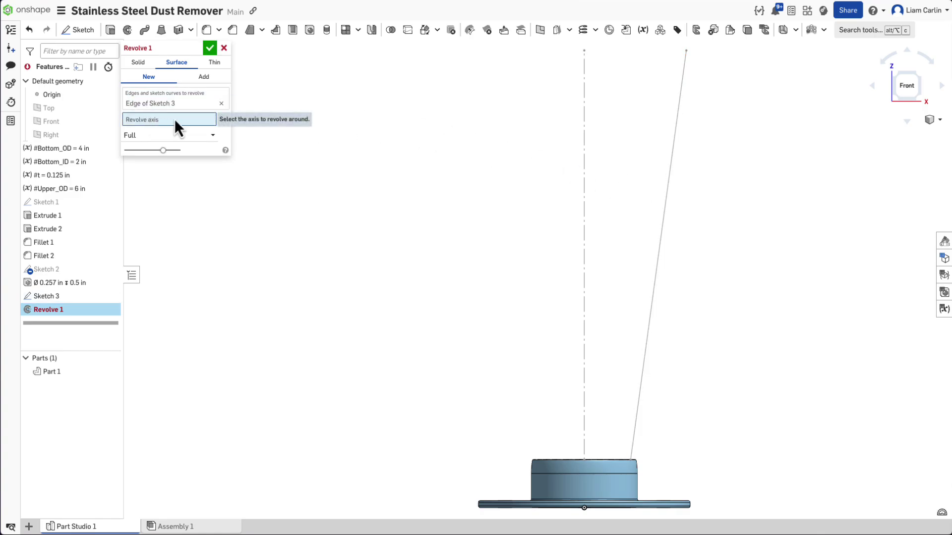
pyautogui.click(584, 133)
pyautogui.click(189, 146)
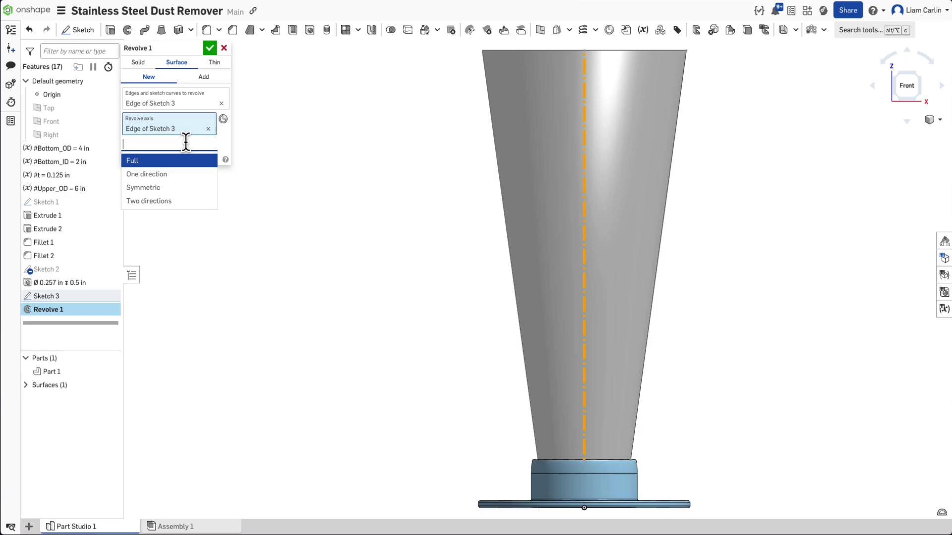
pyautogui.click(182, 176)
pyautogui.click(187, 159)
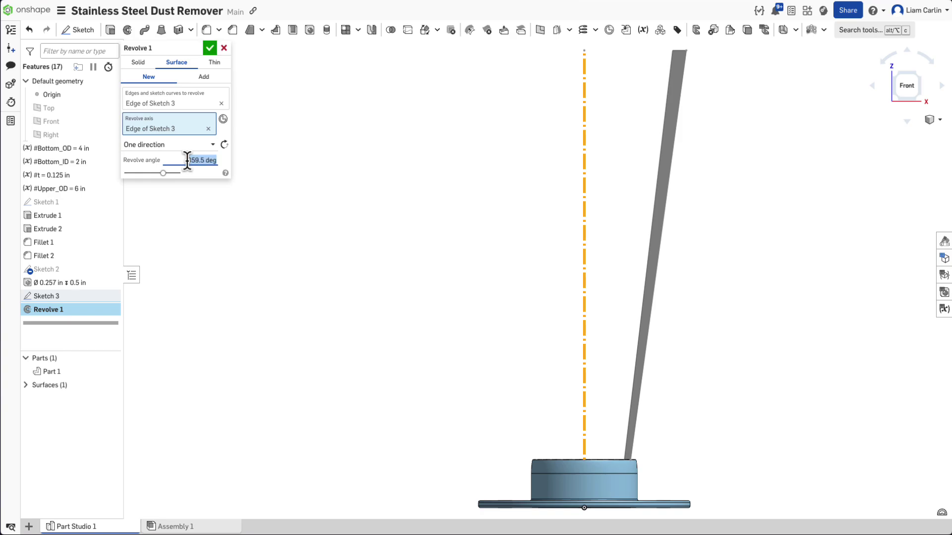
pyautogui.click(209, 48)
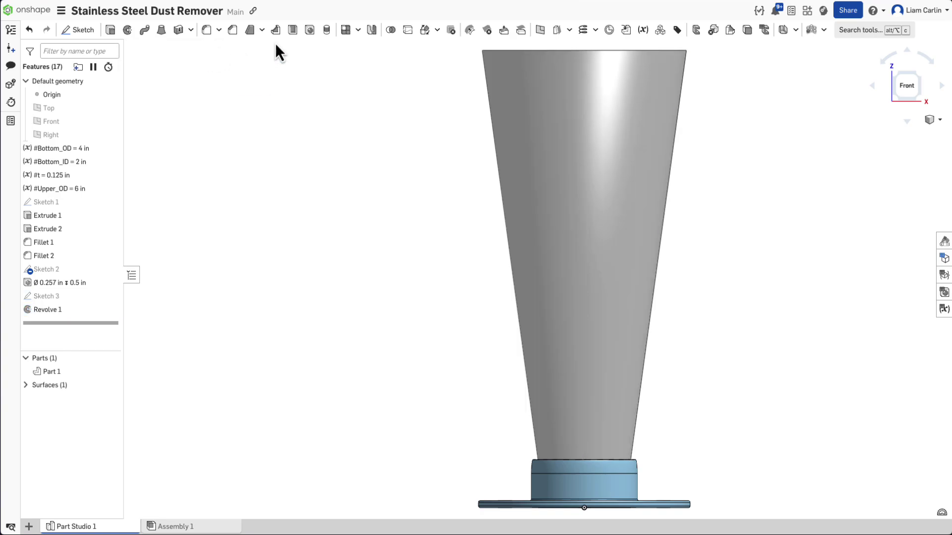
# Start a sketch on the Front plane and draw a circle near the cone's upper end
pyautogui.moveTo(752, 97); pyautogui.dragTo(710, 136, button='right')
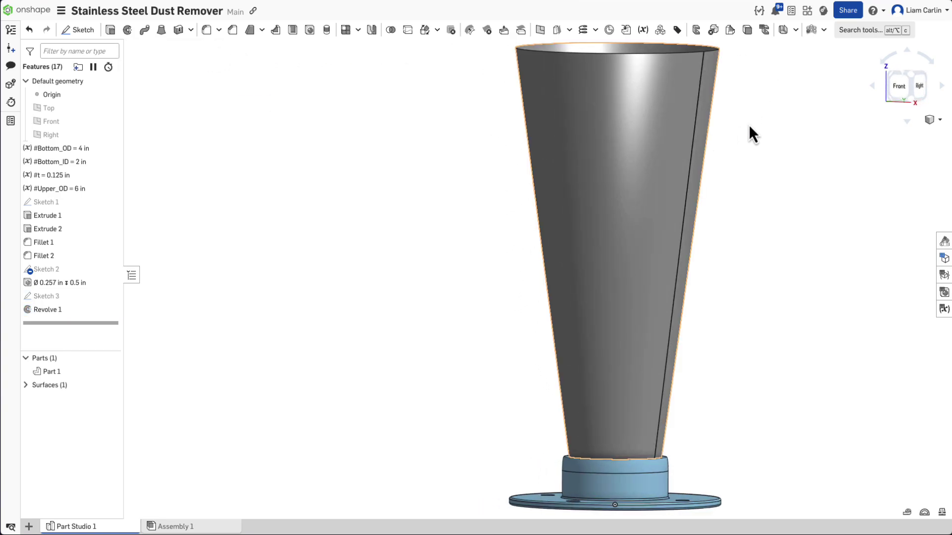
pyautogui.click(912, 80)
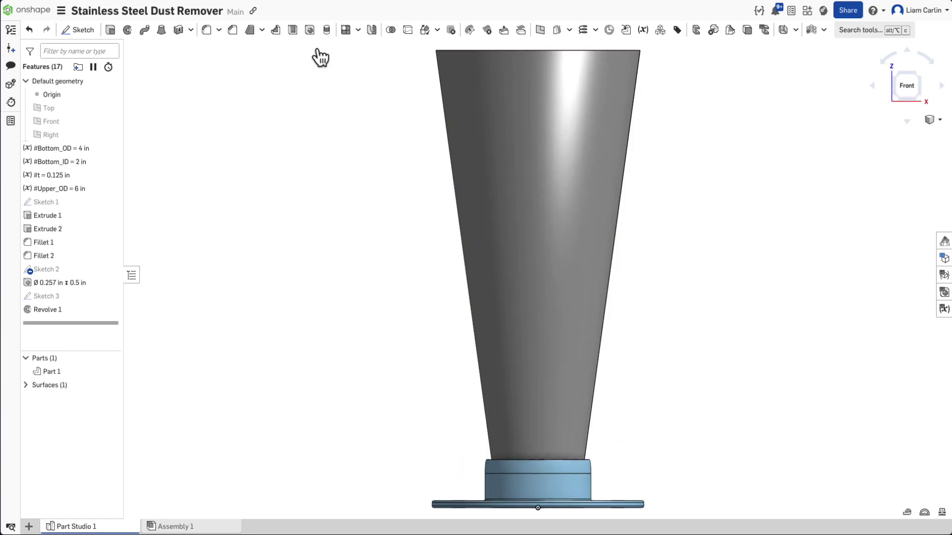
pyautogui.click(76, 28)
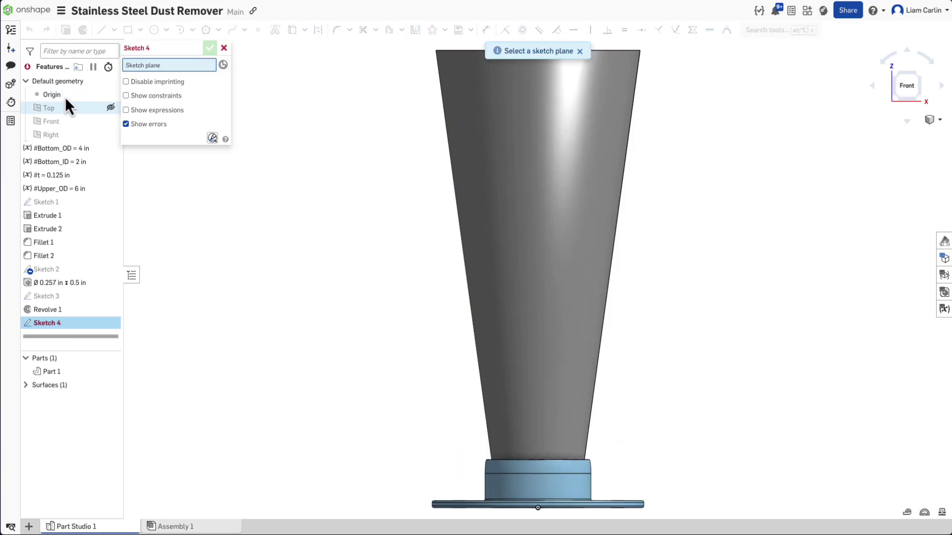
pyautogui.click(64, 122)
pyautogui.click(154, 31)
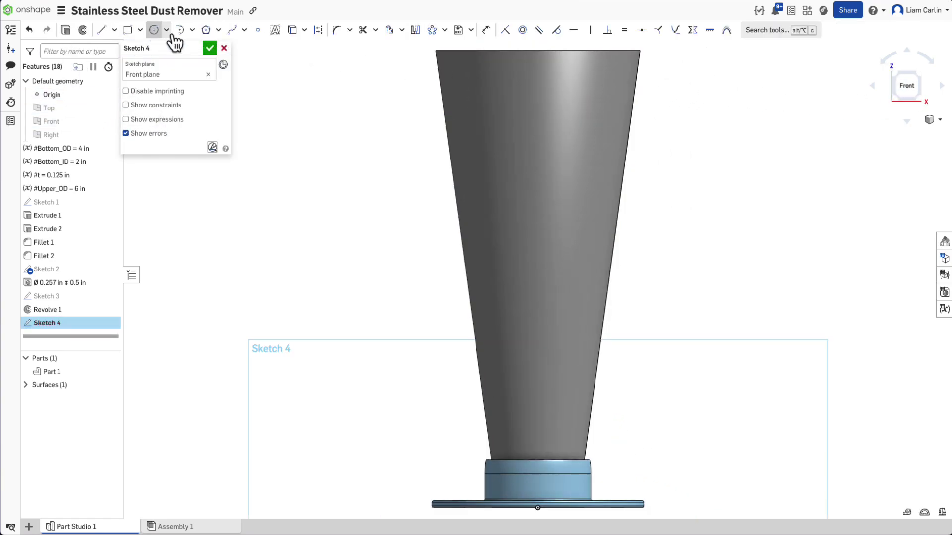
pyautogui.click(564, 124)
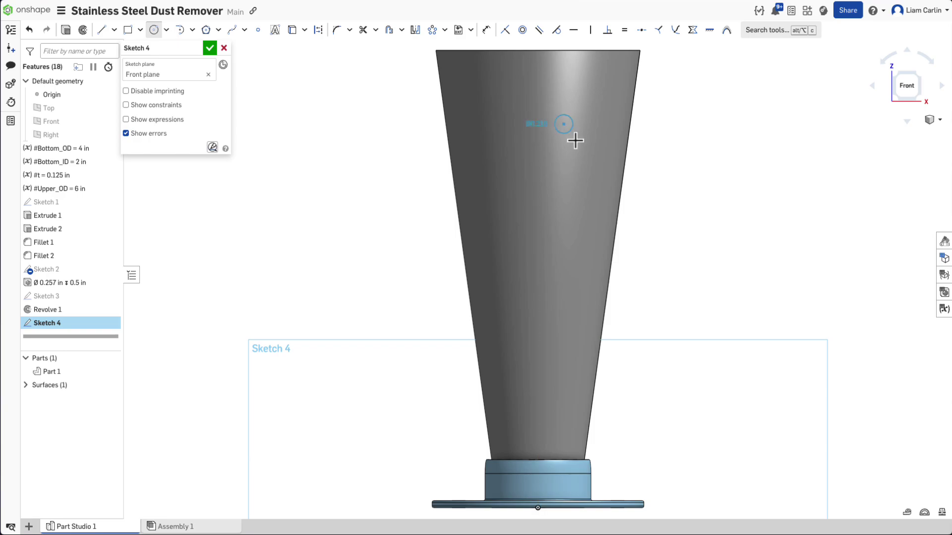
pyautogui.click(582, 153)
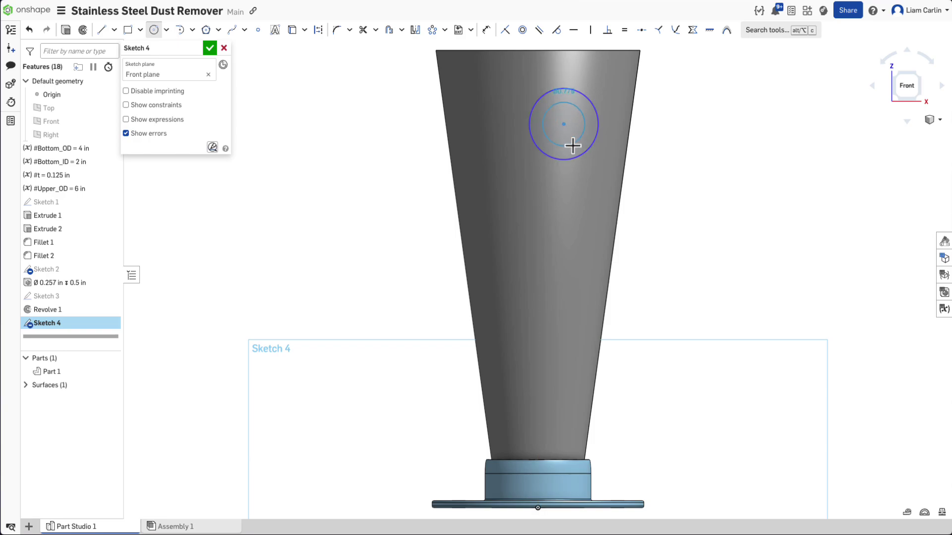
# Add a concentric inner circle about 0.8 in in diameter and dimension the gap between the two circles as #t
pyautogui.press('o')
pyautogui.click(589, 121)
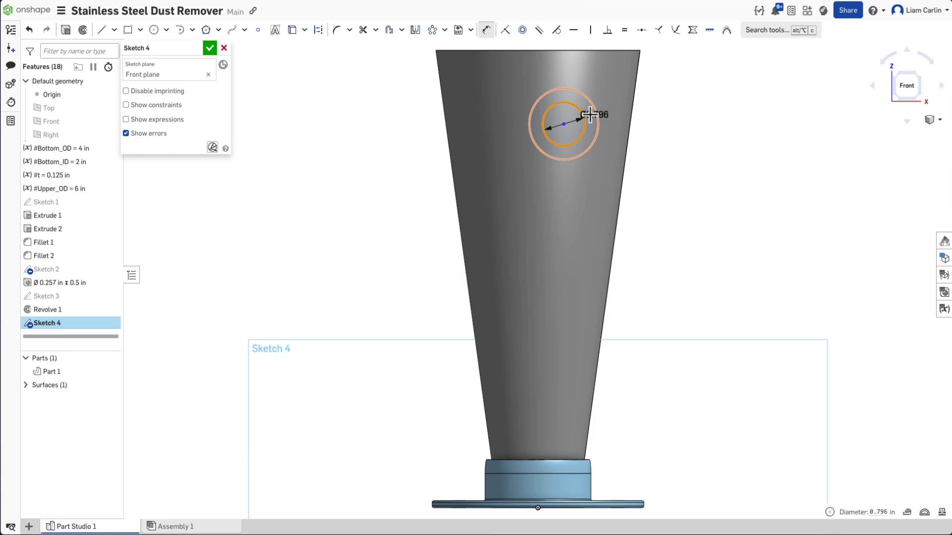
pyautogui.click(586, 112)
pyautogui.write('t')
pyautogui.press('Return')
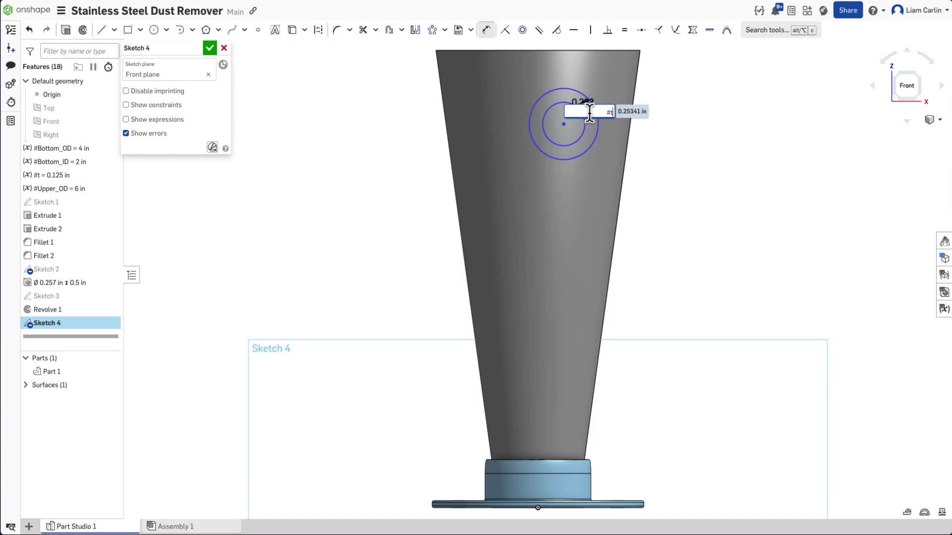
pyautogui.press('Return')
# Dimension the outer circle's diameter as #Bottom_ID
pyautogui.click(609, 104)
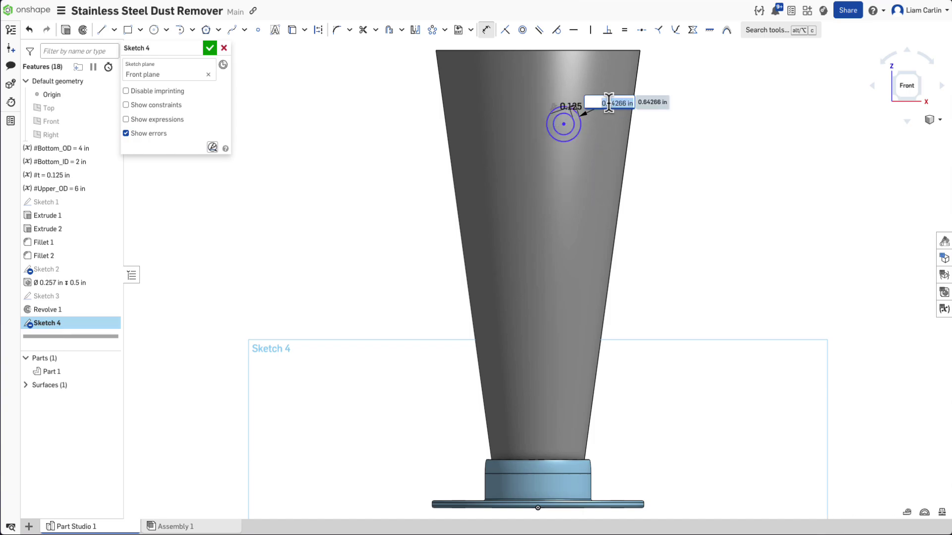
pyautogui.write('#Bottom_ID')
pyautogui.press('Return')
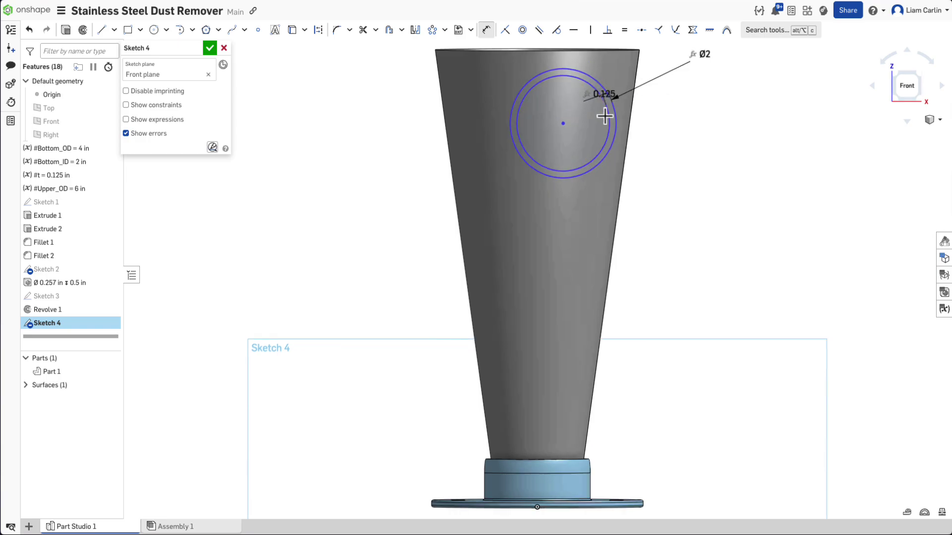
# Make the outer circle tangent to the straight seam edge of the revolved cone surface
pyautogui.moveTo(605, 96); pyautogui.dragTo(618, 133, button='right')
pyautogui.scroll(-5, 619, 133)
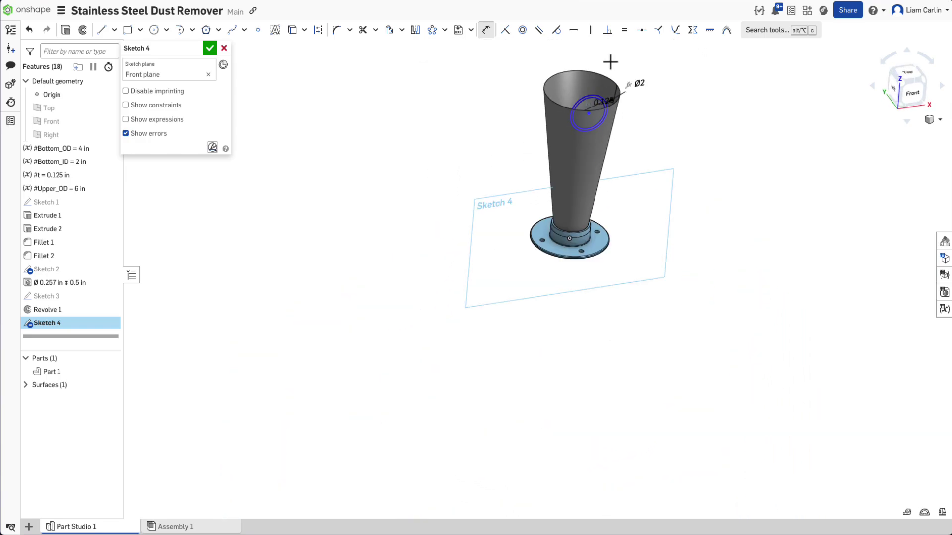
pyautogui.scroll(4, 614, 95)
pyautogui.click(600, 147)
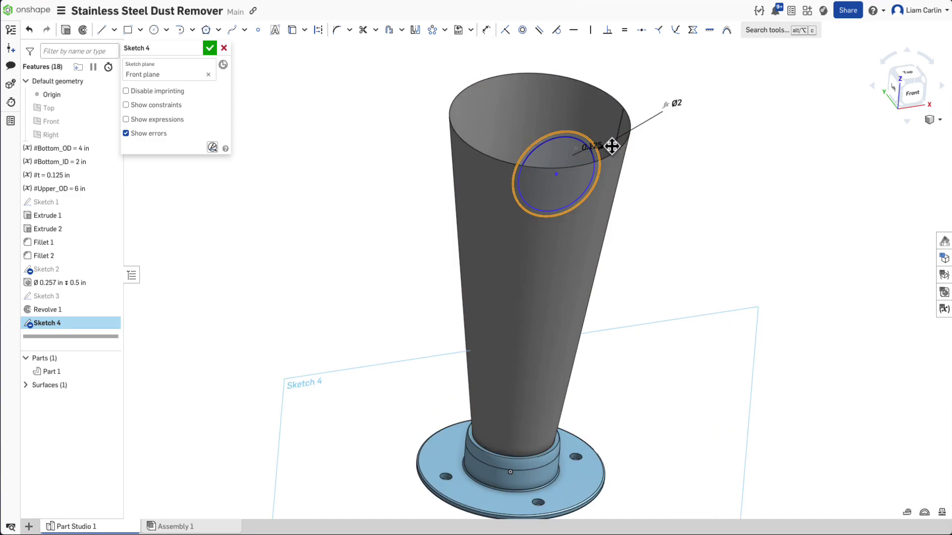
pyautogui.click(619, 134)
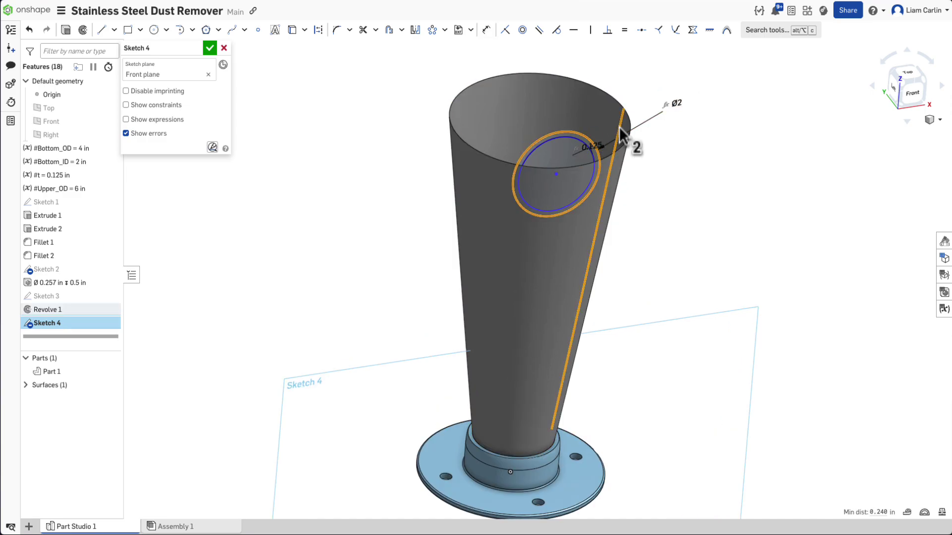
pyautogui.click(559, 30)
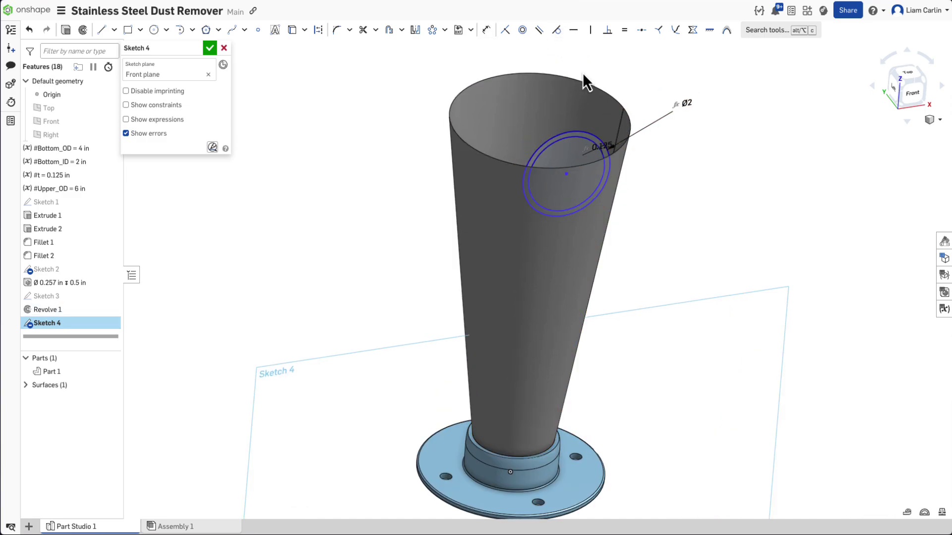
# Dimension the height of the circles' centre above the flange's top as 7 in
pyautogui.press('u')
pyautogui.press('q')
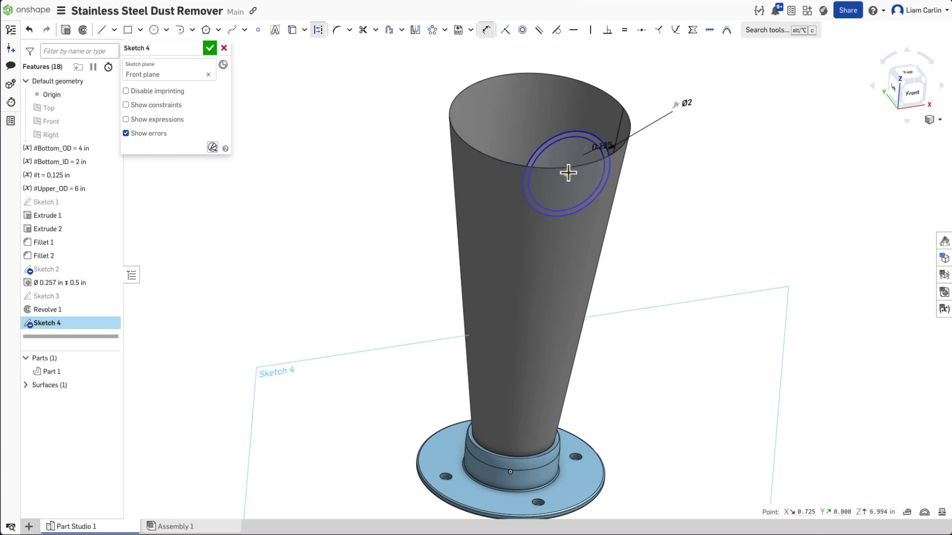
pyautogui.click(520, 500)
pyautogui.click(511, 335)
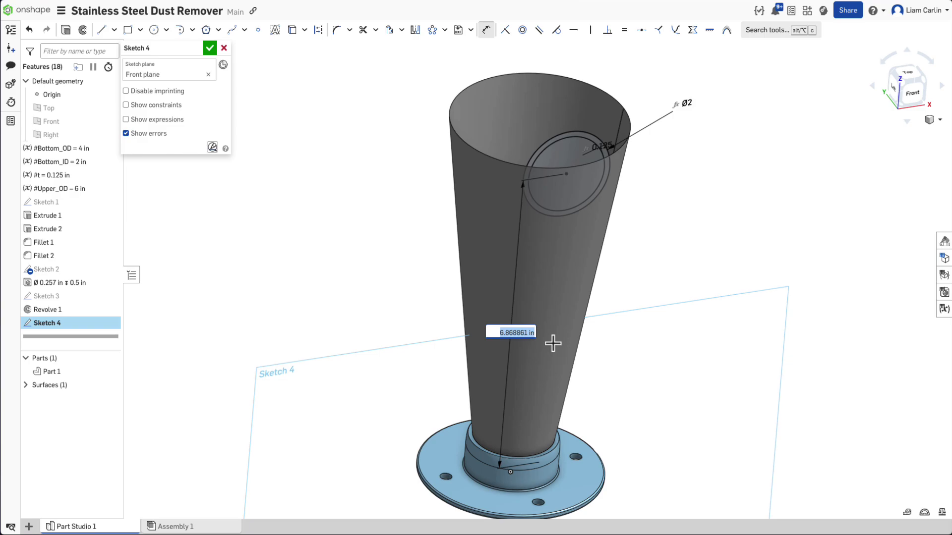
pyautogui.write('7')
pyautogui.press('Return')
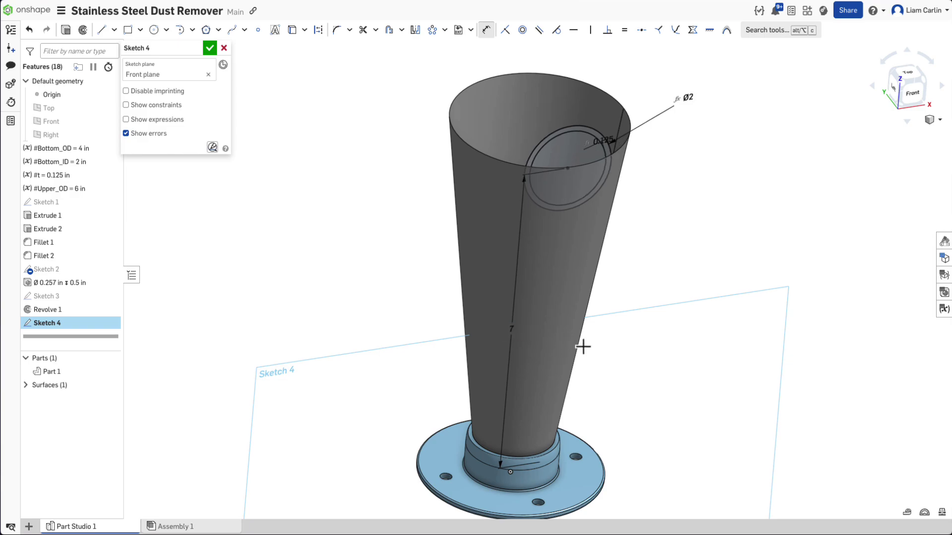
# Finish the inlet sketch and extrude the ring between its two circles forward as a new pipe part
pyautogui.click(912, 92)
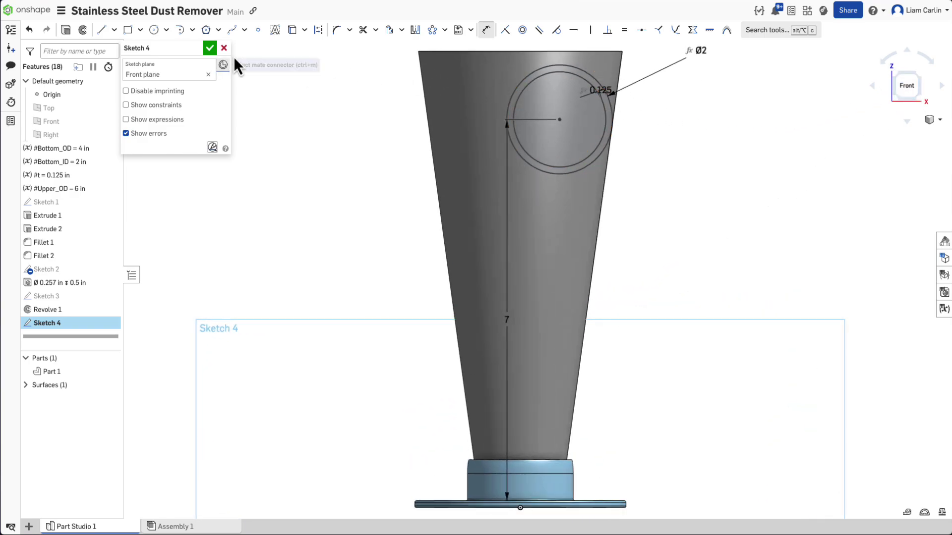
pyautogui.click(209, 49)
pyautogui.click(110, 30)
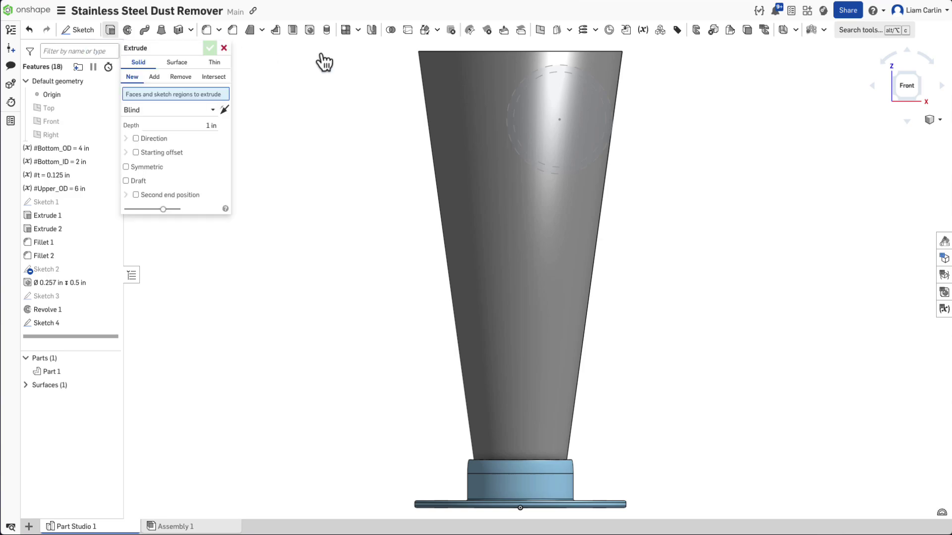
pyautogui.click(513, 43)
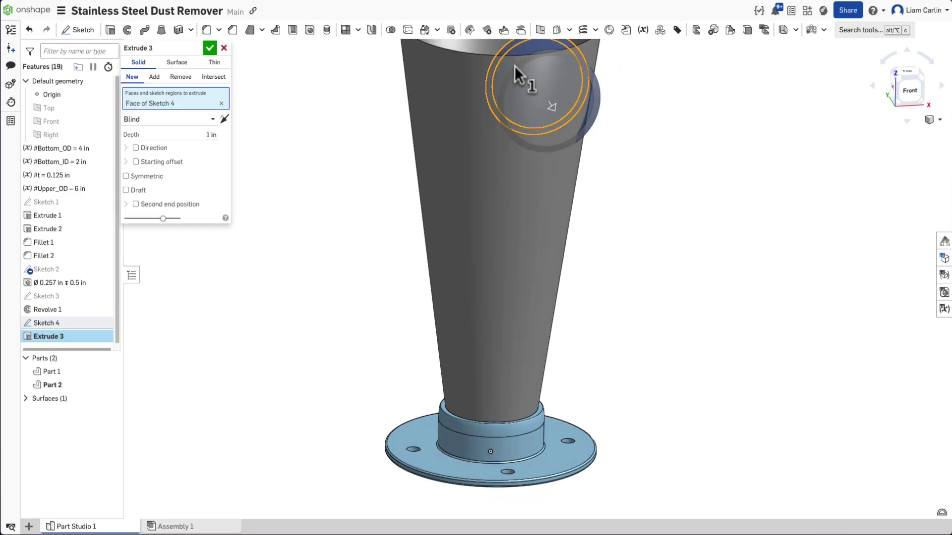
pyautogui.scroll(-4, 536, 190)
pyautogui.click(208, 133)
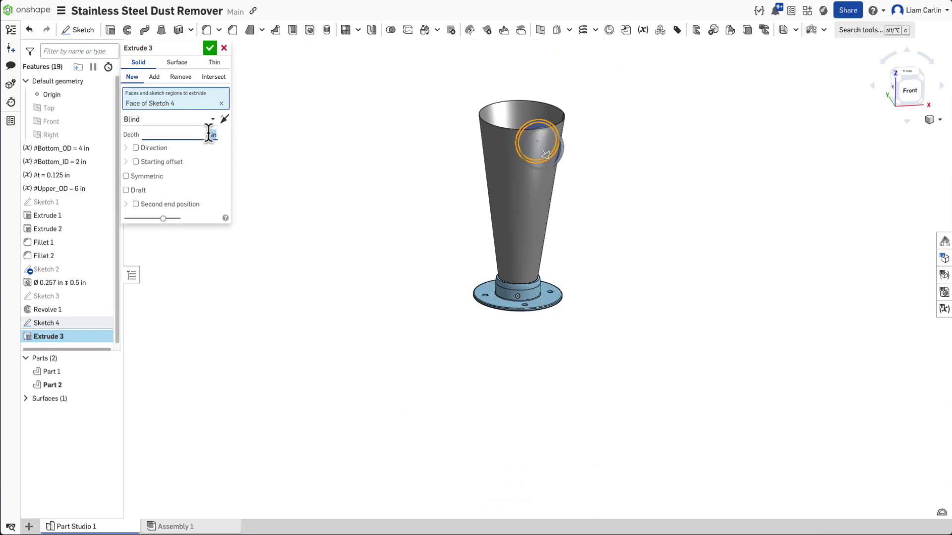
pyautogui.click(210, 48)
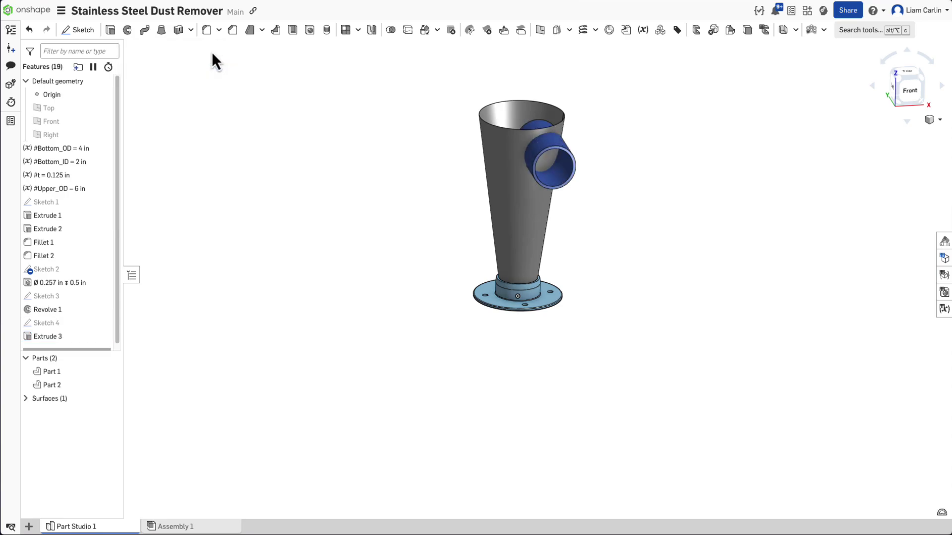
# Split the pipe with the conical surface, keeping the surface as a tool and only the portion of pipe outside the cone
pyautogui.click(408, 31)
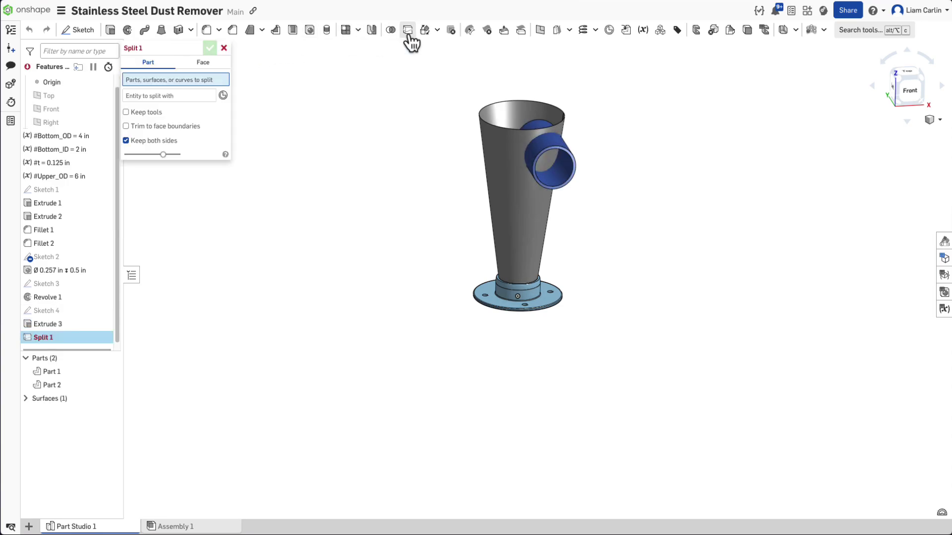
pyautogui.click(545, 155)
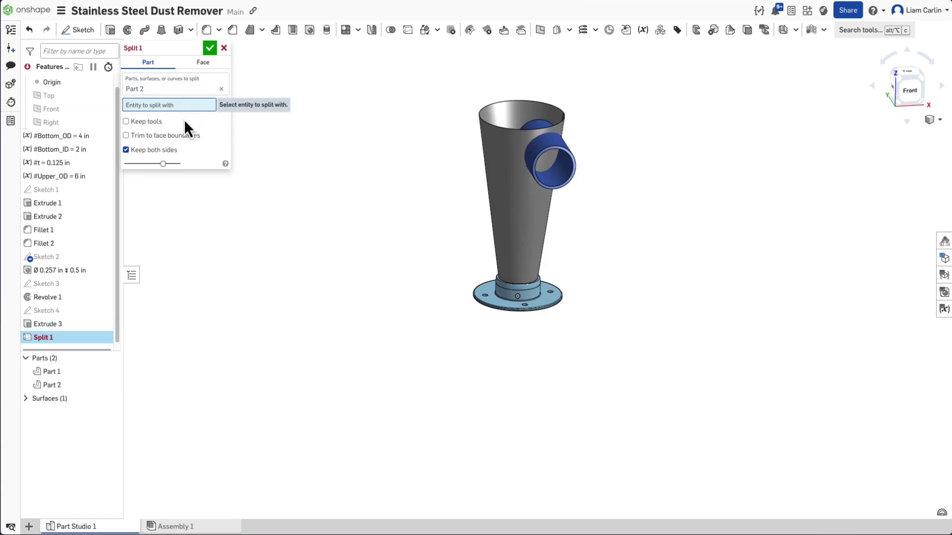
pyautogui.click(504, 176)
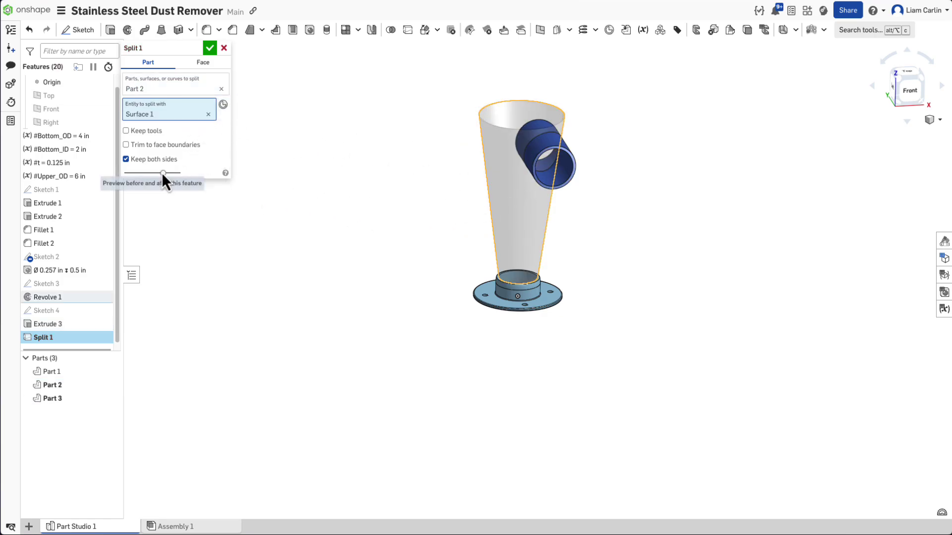
pyautogui.click(126, 159)
pyautogui.click(125, 130)
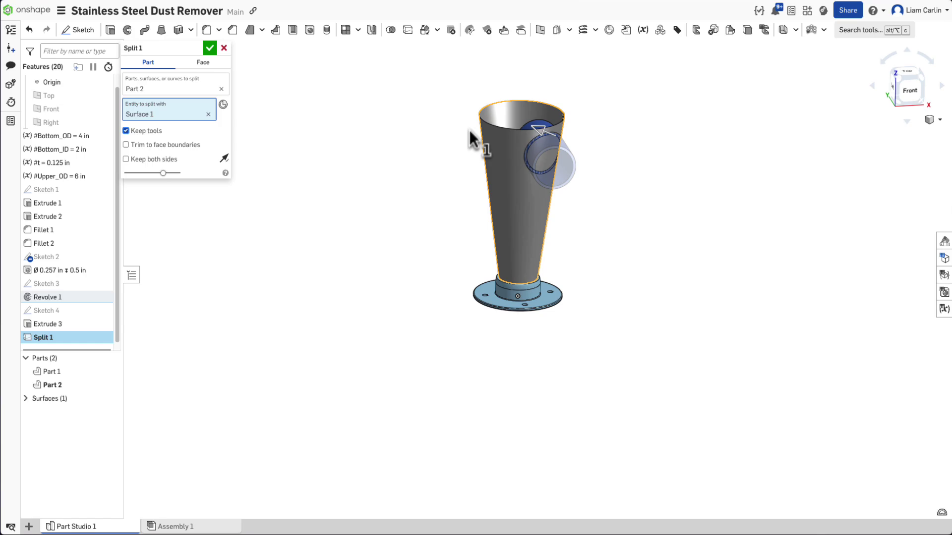
pyautogui.click(538, 130)
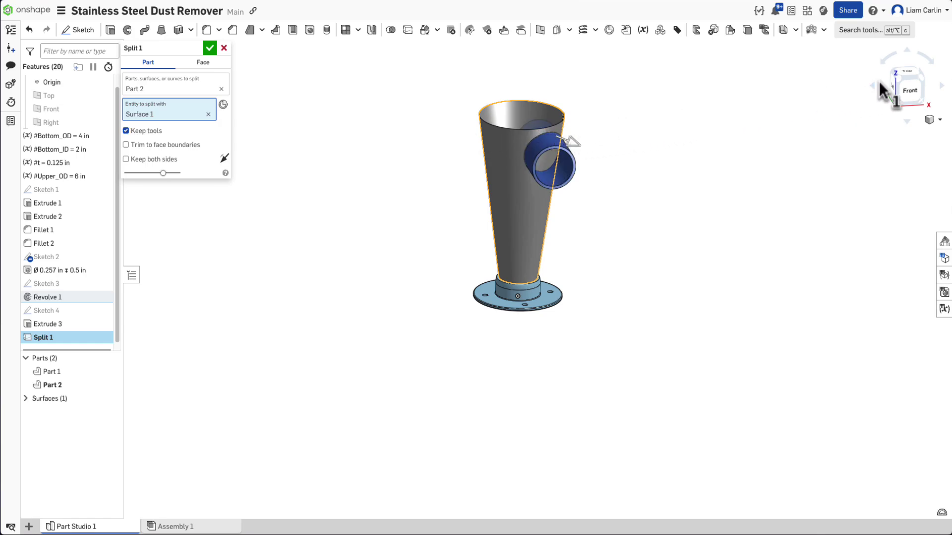
pyautogui.click(893, 81)
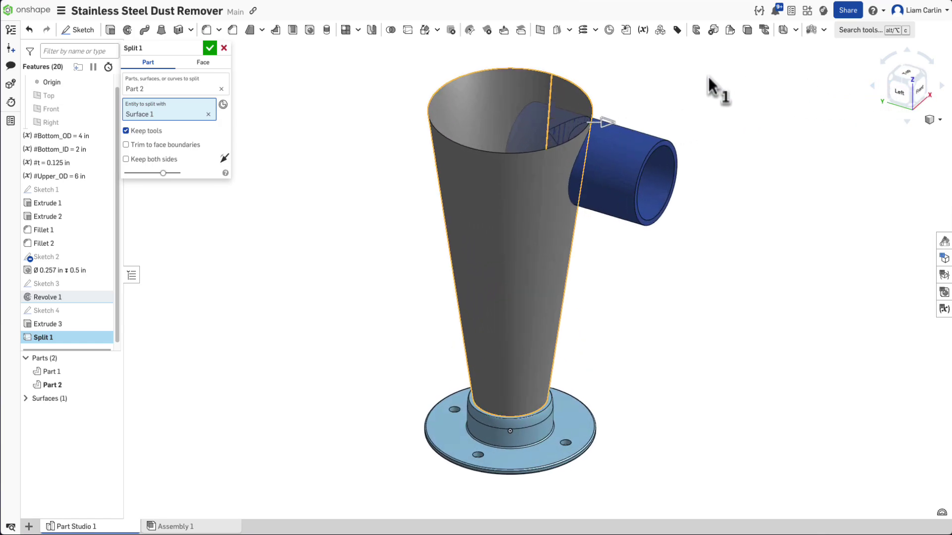
pyautogui.click(210, 49)
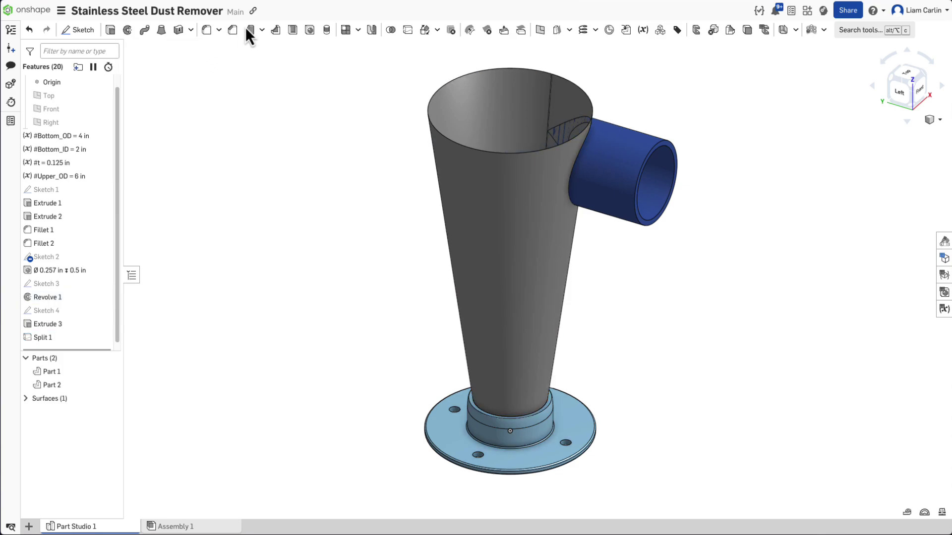
# Convert the conical surface into a sheet metal model with thickness #t, thickened toward the outside
pyautogui.click(782, 30)
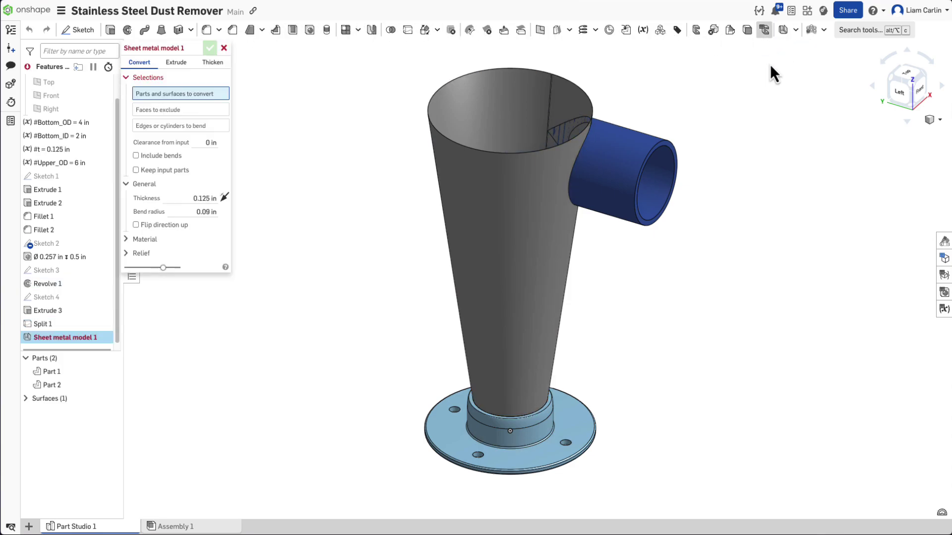
pyautogui.click(505, 200)
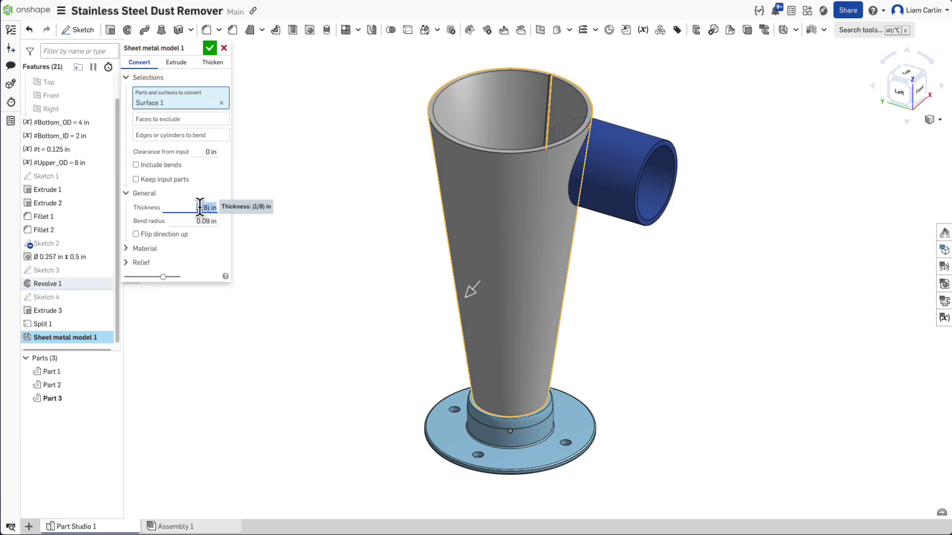
pyautogui.write('t')
pyautogui.press('Return')
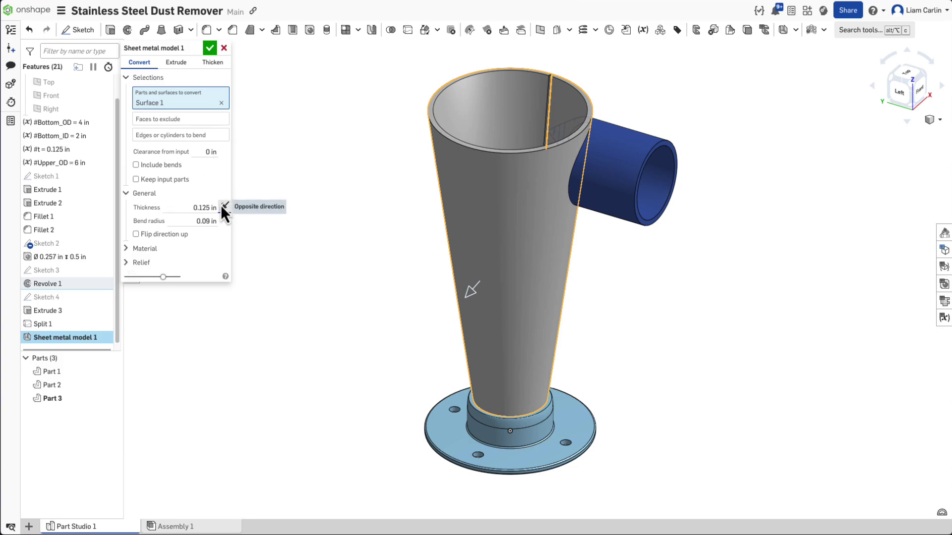
pyautogui.click(221, 205)
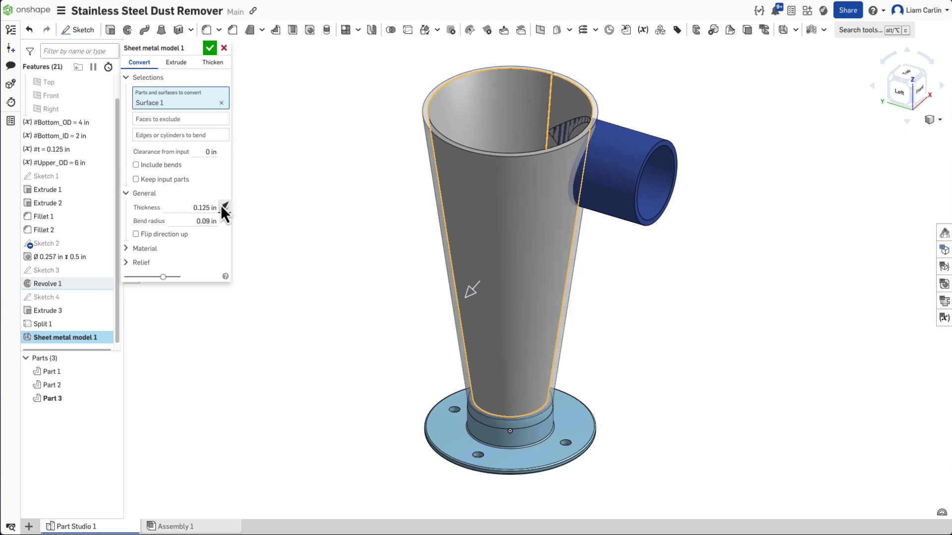
pyautogui.click(211, 50)
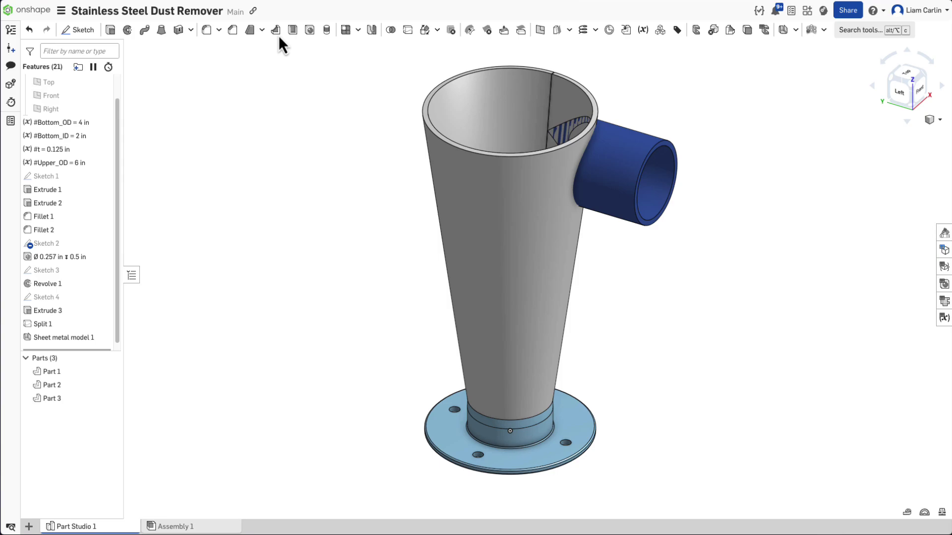
# Subtract the inlet pipe from the sheet metal cone with a Boolean, keeping the pipe as a tool
pyautogui.click(389, 31)
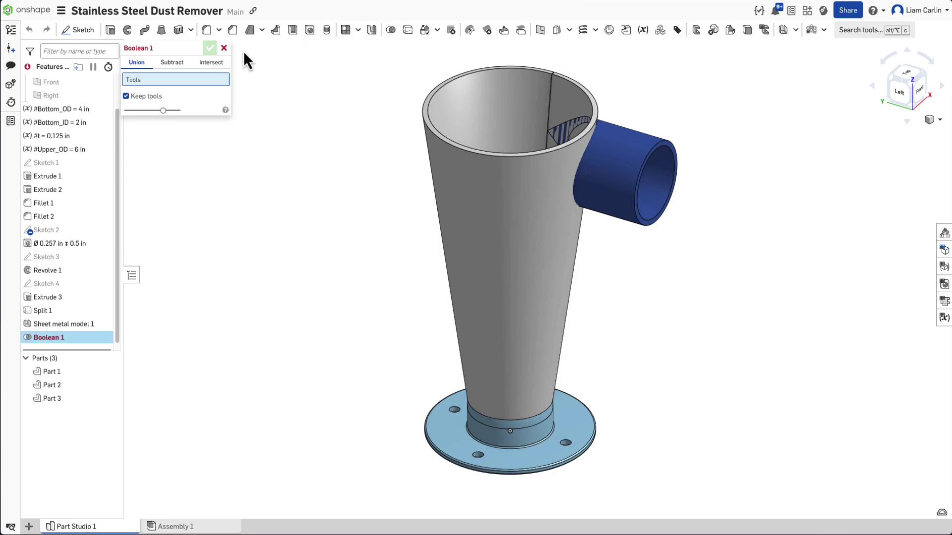
pyautogui.click(158, 65)
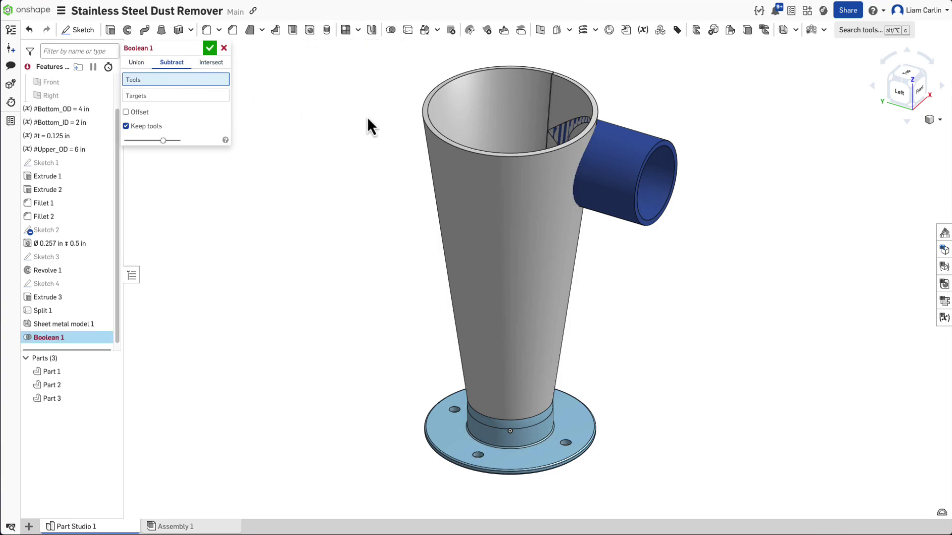
pyautogui.click(620, 162)
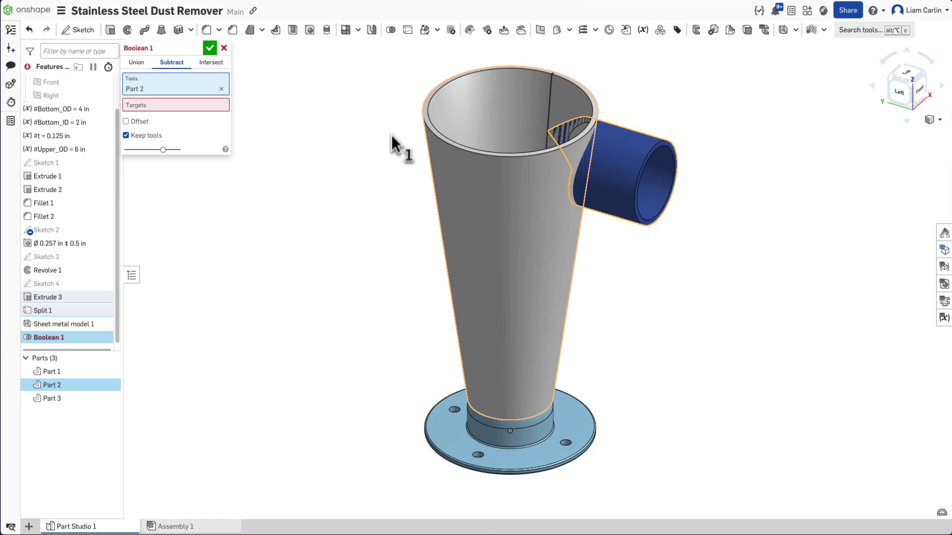
pyautogui.click(220, 105)
pyautogui.click(459, 172)
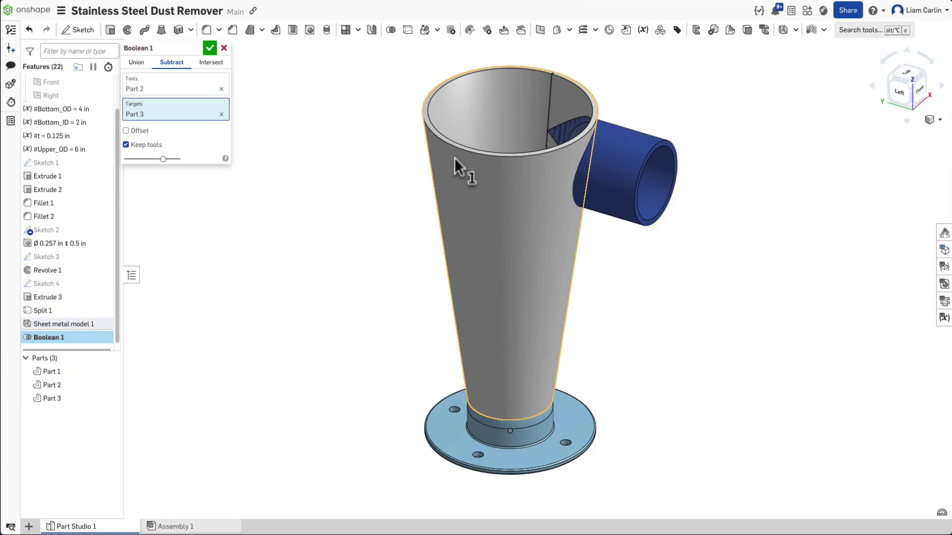
pyautogui.click(212, 52)
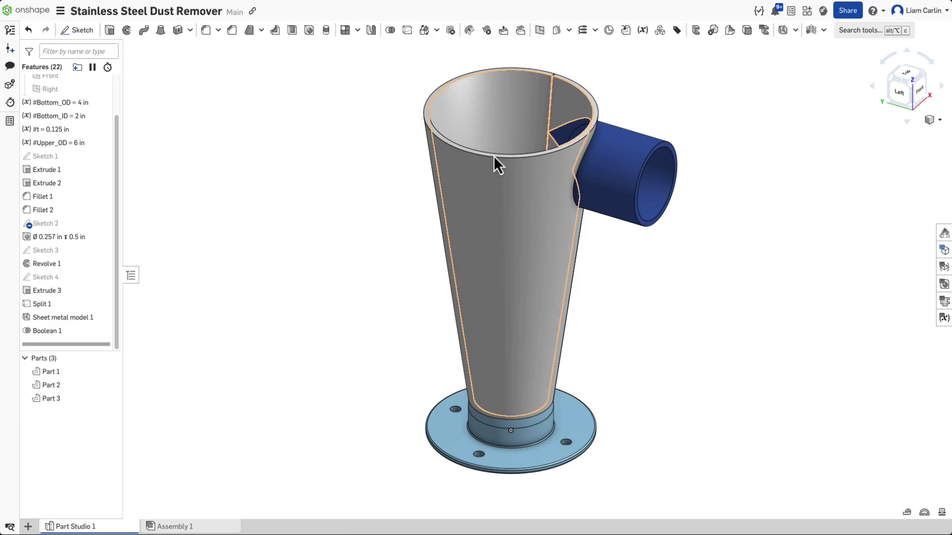
# Create a plane offset 8.25 in upward from the flange's top face
pyautogui.click(440, 432)
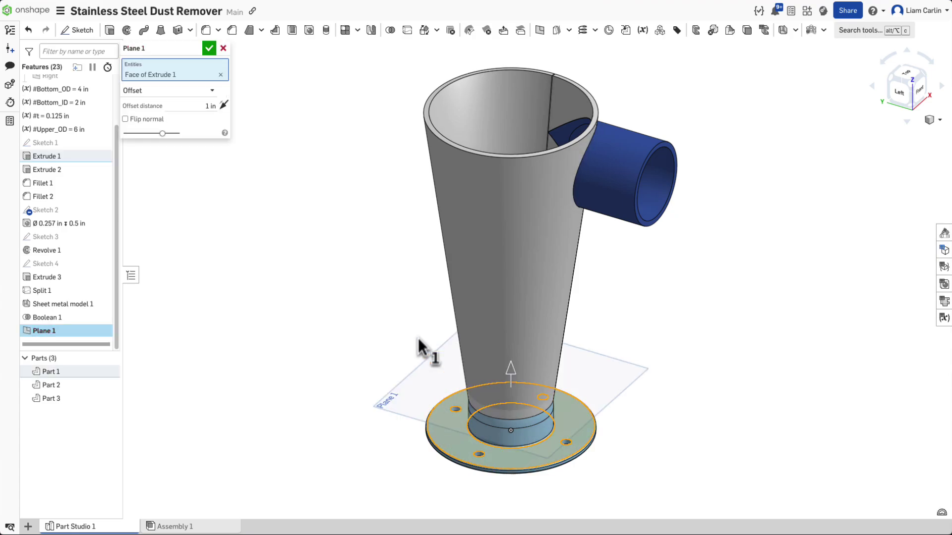
pyautogui.click(208, 106)
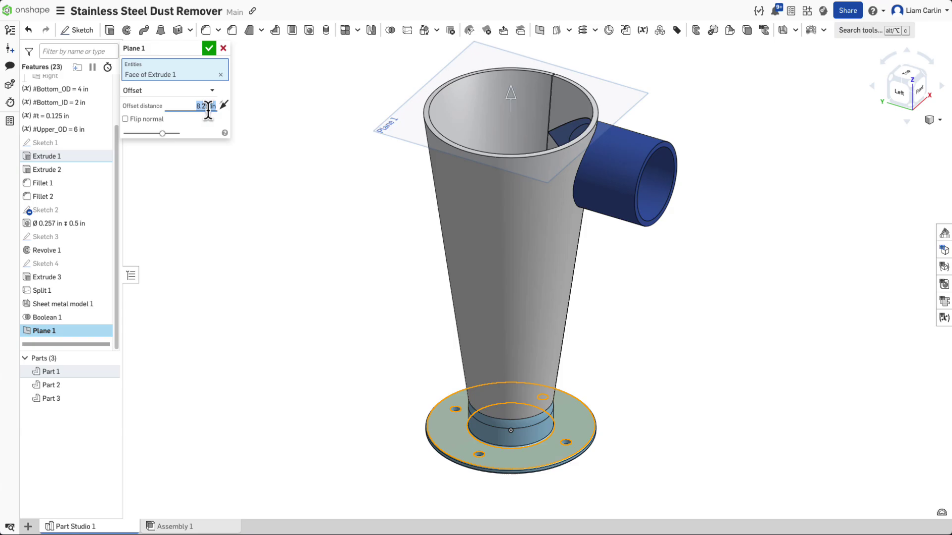
pyautogui.click(207, 48)
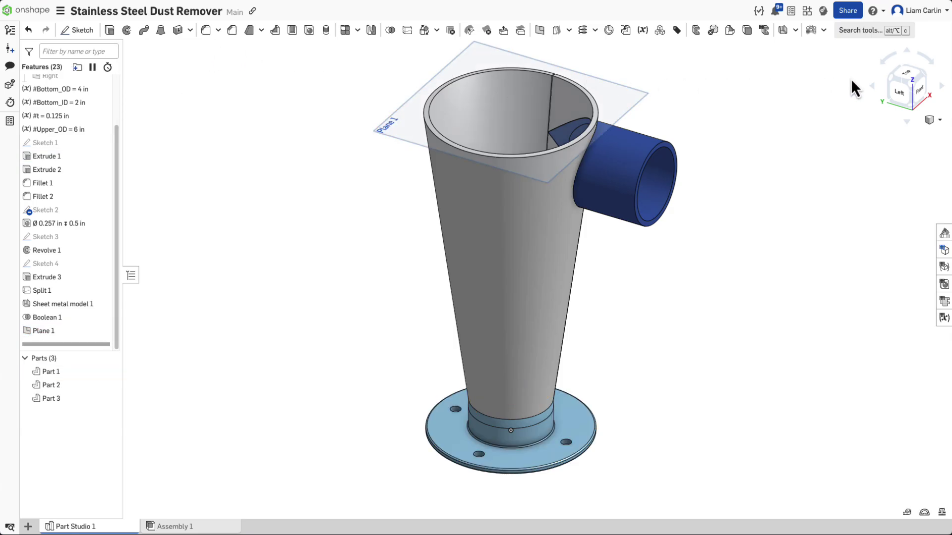
# Start a sketch on the offset plane and draw a circle about 4.98 in in diameter centred on the origin
pyautogui.click(909, 76)
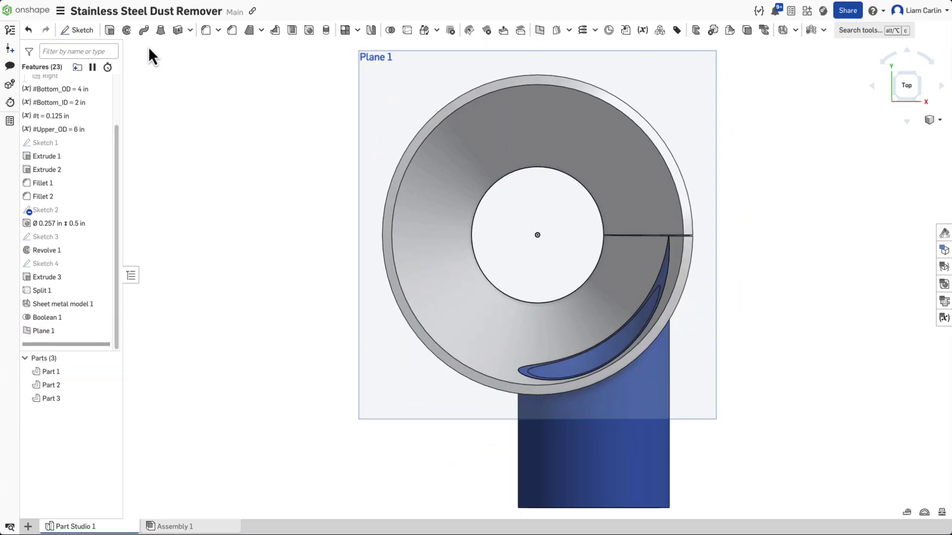
pyautogui.click(89, 30)
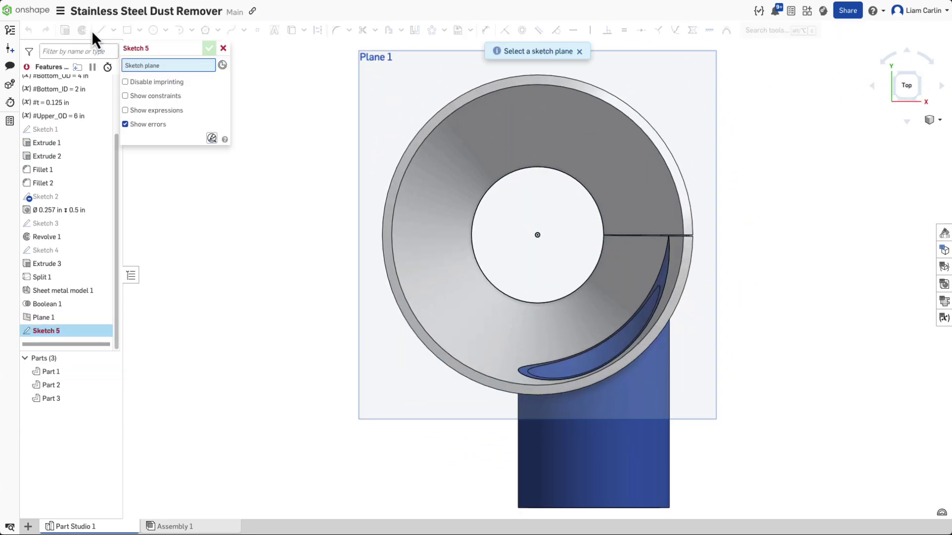
pyautogui.click(378, 77)
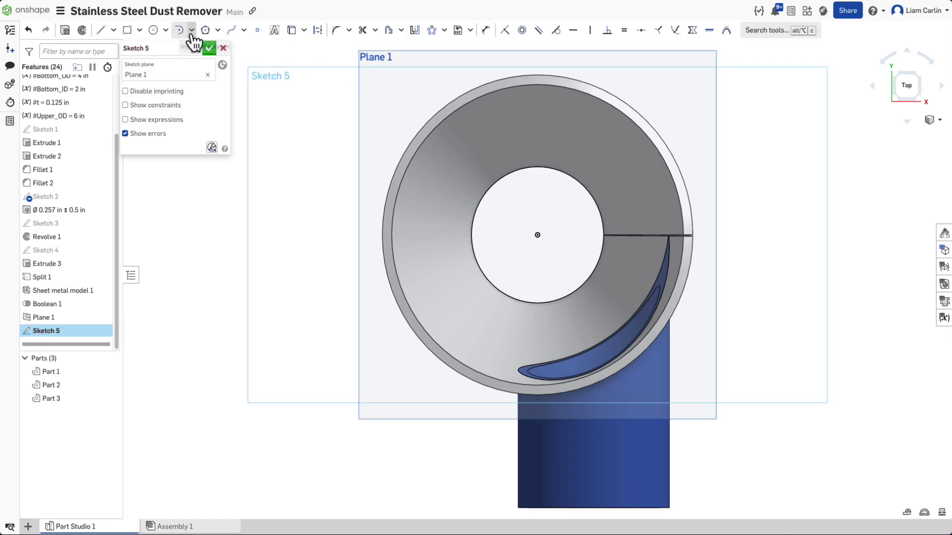
pyautogui.click(158, 31)
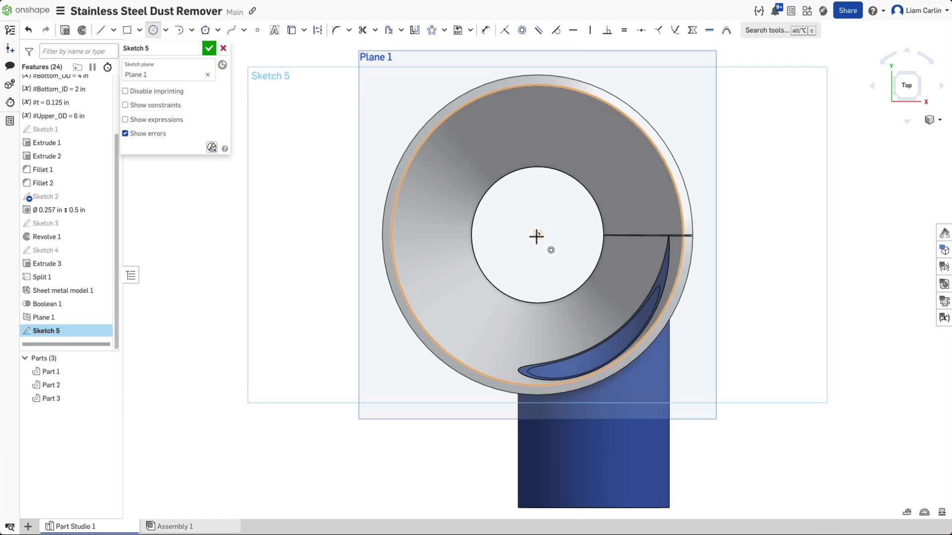
pyautogui.click(536, 236)
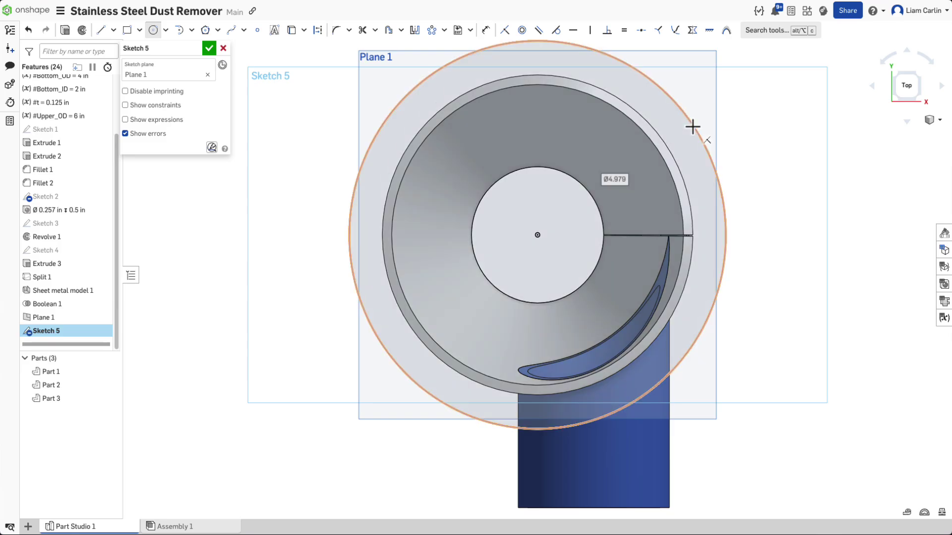
pyautogui.click(693, 127)
# Dimension the circle's diameter as #Upper_OD
pyautogui.press('d')
pyautogui.click(706, 142)
pyautogui.click(743, 128)
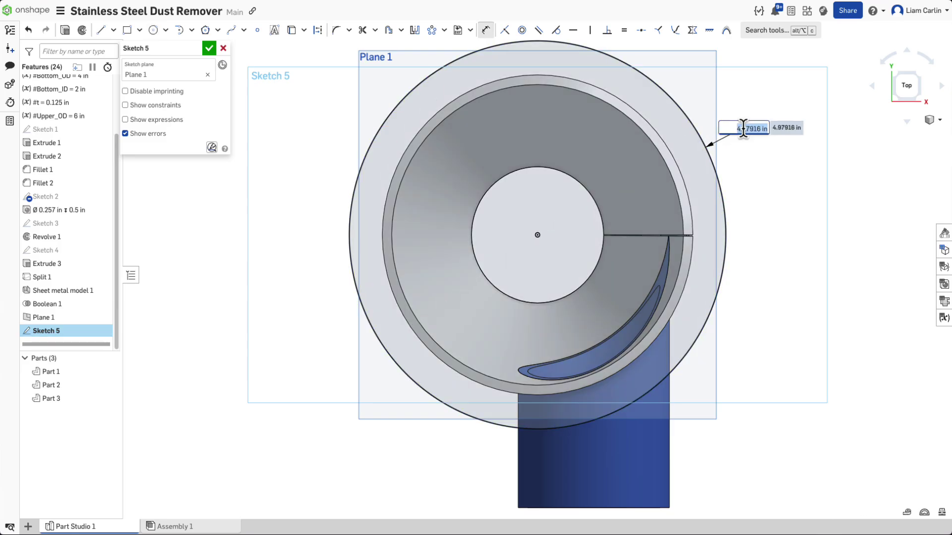
pyautogui.write('#')
pyautogui.press('Down')
pyautogui.press('Return')
pyautogui.press('Return')
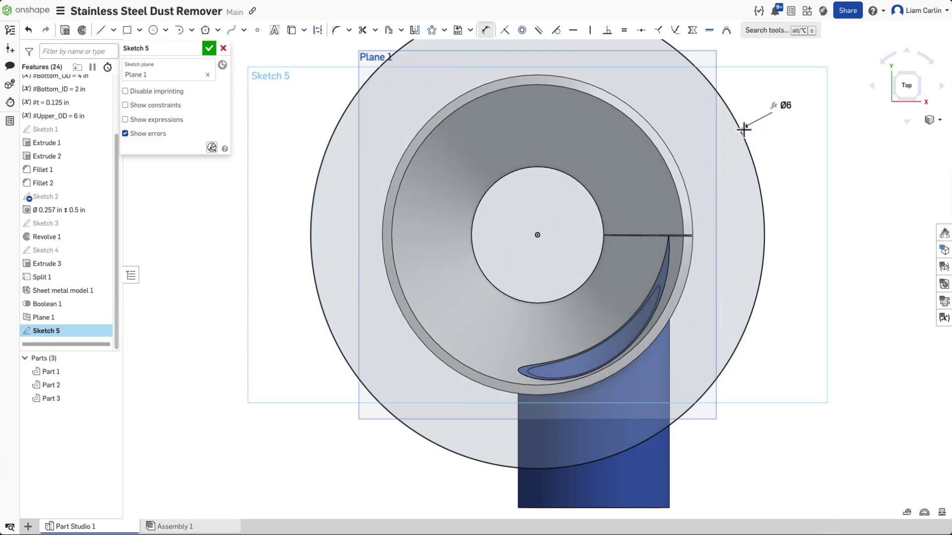
# Sketch a circle centred on the origin inside the 6 in circle and dimension its diameter as #Bottom_ID
pyautogui.click(153, 30)
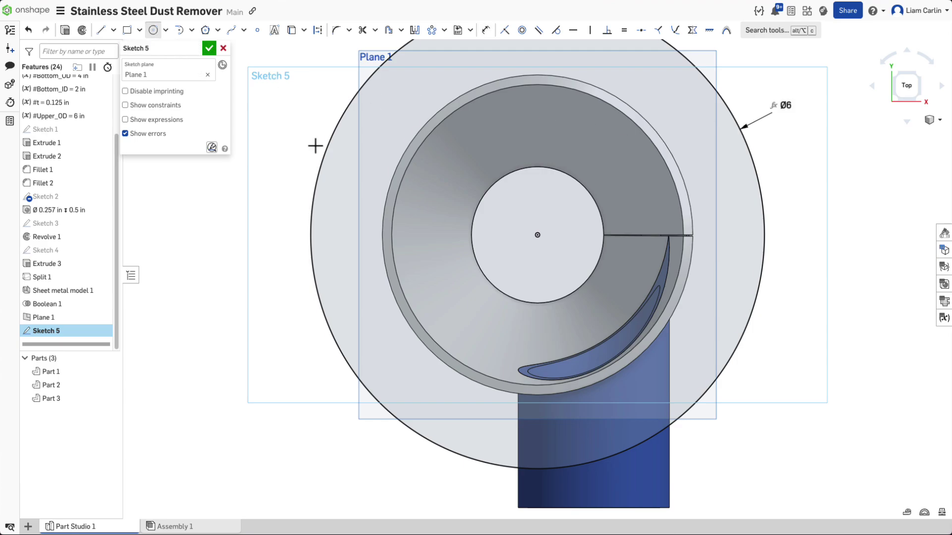
pyautogui.click(537, 237)
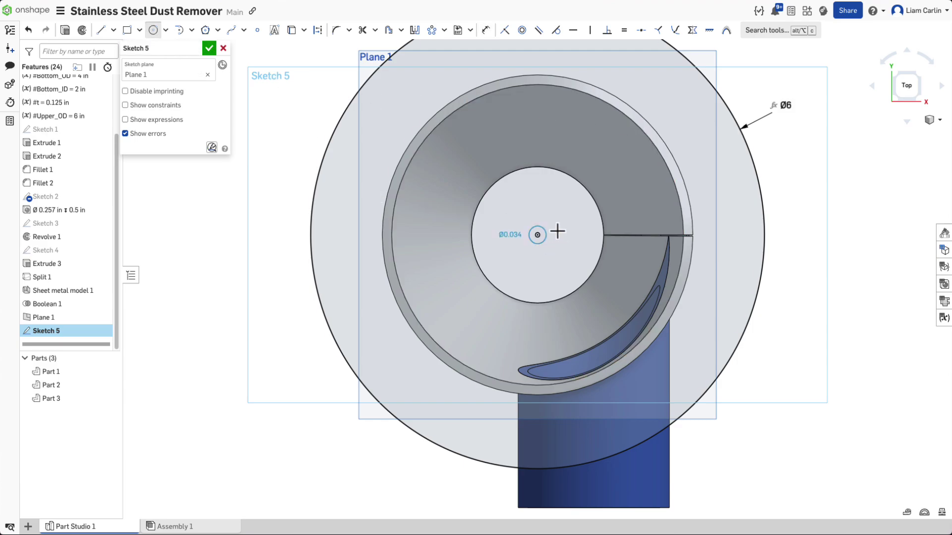
pyautogui.click(582, 225)
pyautogui.press('Escape')
pyautogui.click(582, 226)
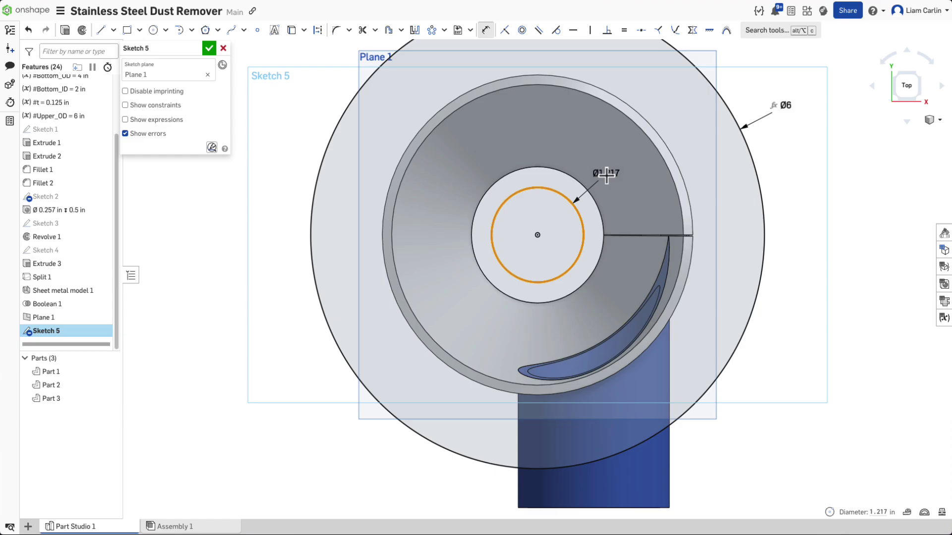
pyautogui.click(606, 176)
pyautogui.write('id')
pyautogui.press('Return')
pyautogui.press('Return')
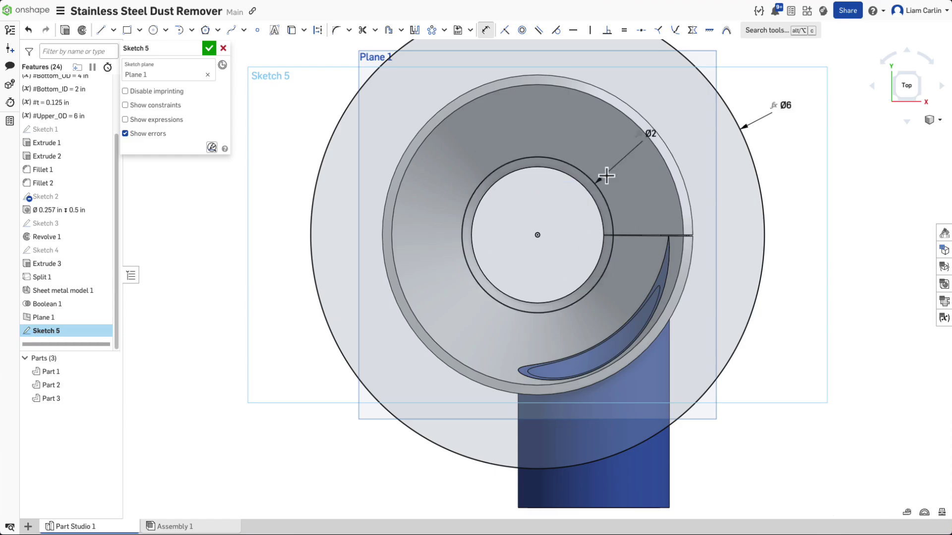
# Add a smaller concentric circle spaced 0.125 in inside the 2 in circle and finish the sketch
pyautogui.press('c')
pyautogui.click(537, 235)
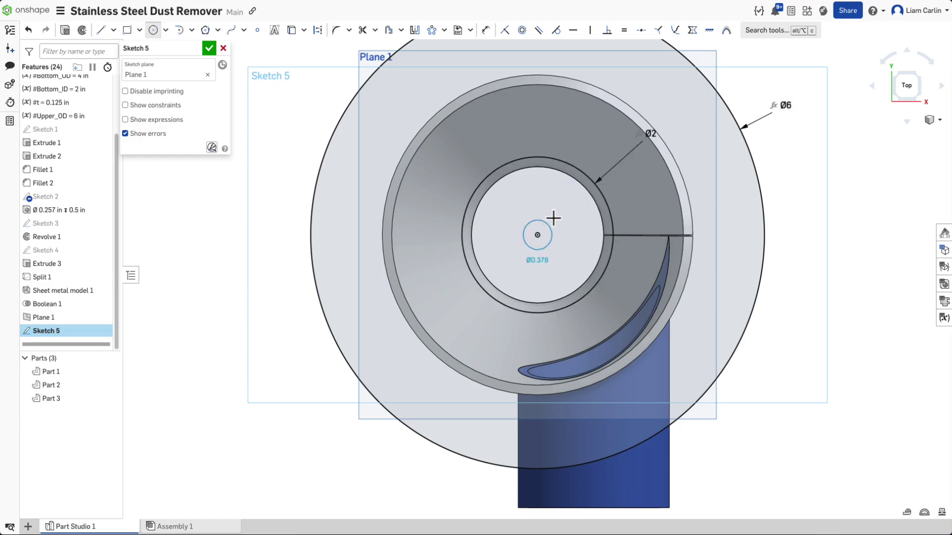
pyautogui.click(586, 199)
pyautogui.press('d')
pyautogui.click(586, 199)
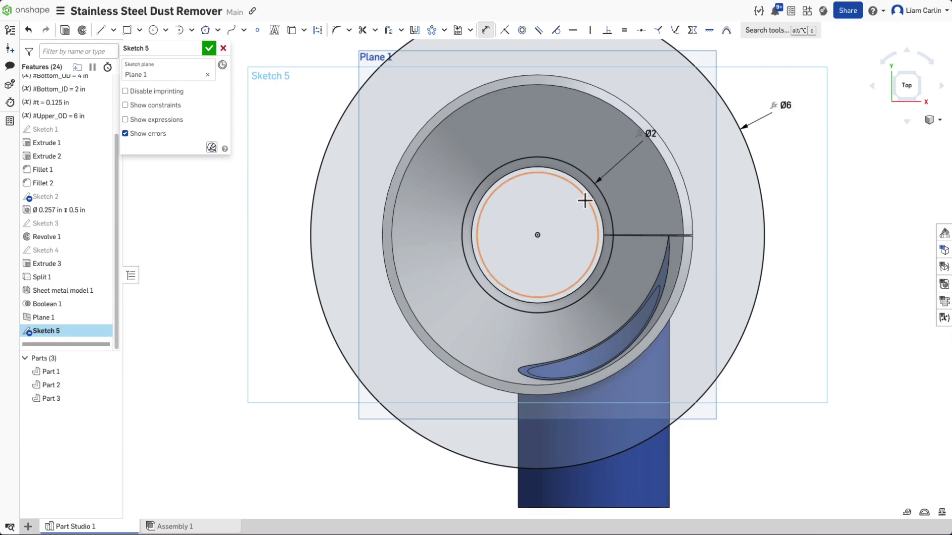
pyautogui.click(584, 177)
pyautogui.click(581, 161)
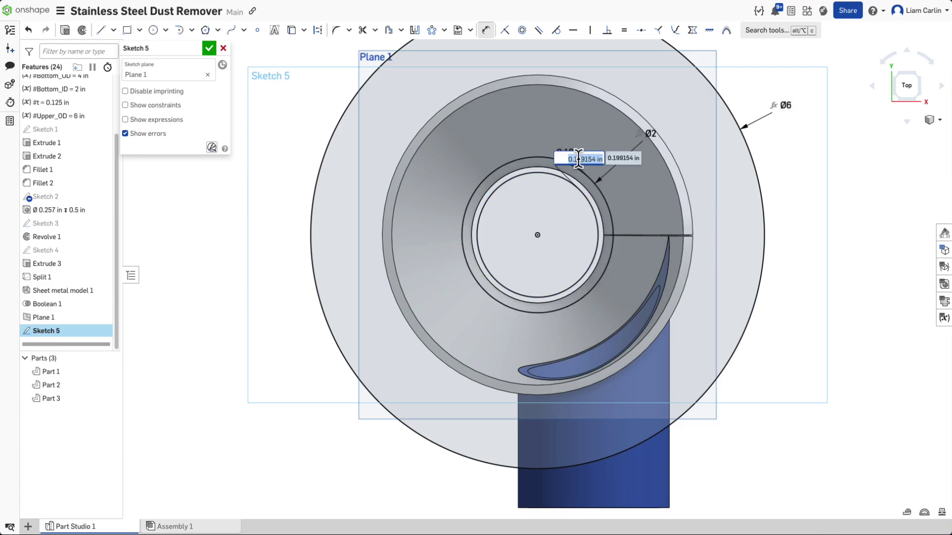
pyautogui.write('0.125')
pyautogui.press('Return')
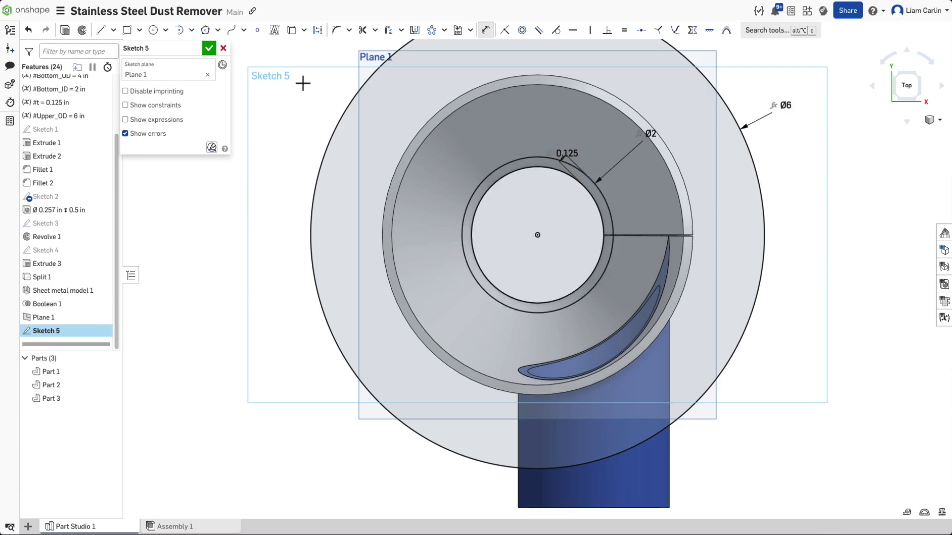
pyautogui.click(209, 48)
# Extrude the sketch's wide outer ring as a new solid part with a blind depth of #t
pyautogui.click(144, 30)
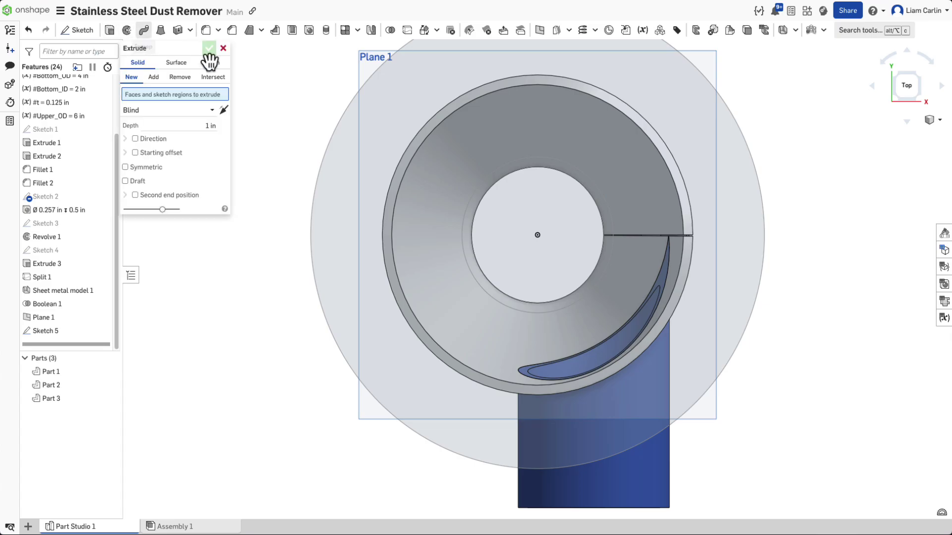
pyautogui.click(346, 144)
pyautogui.click(201, 131)
pyautogui.write('t')
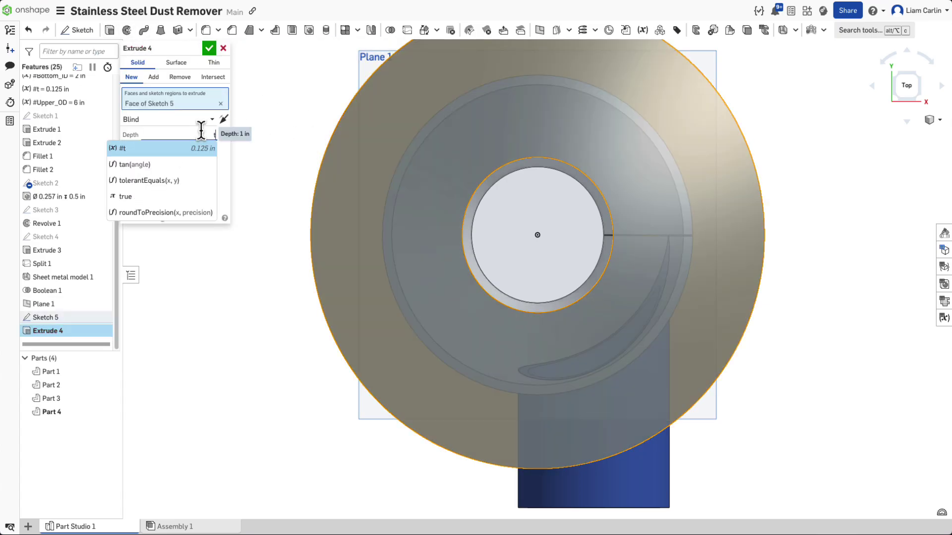
pyautogui.press('Return')
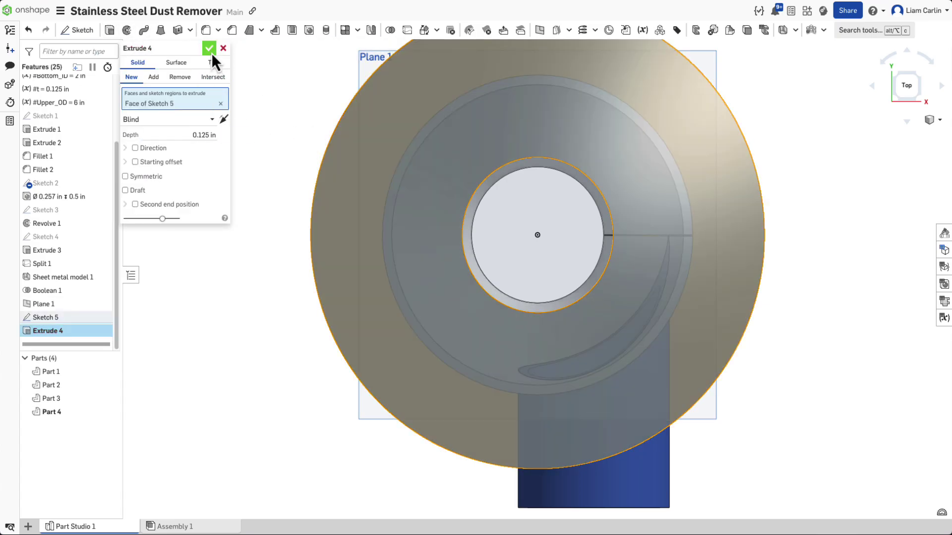
pyautogui.click(210, 49)
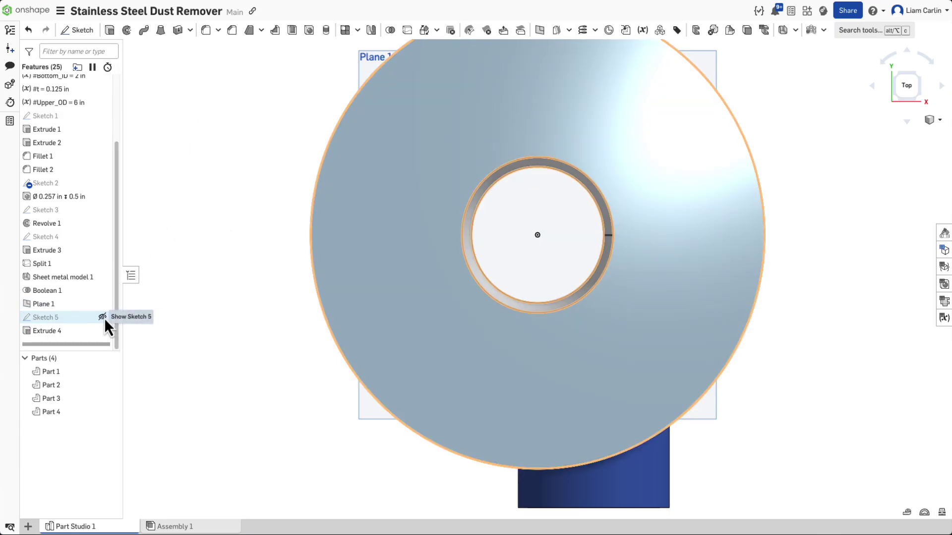
# Extrude the sketch's narrow inner ring to a depth of #t+0.75 in, adding it to the upper flange
pyautogui.click(110, 31)
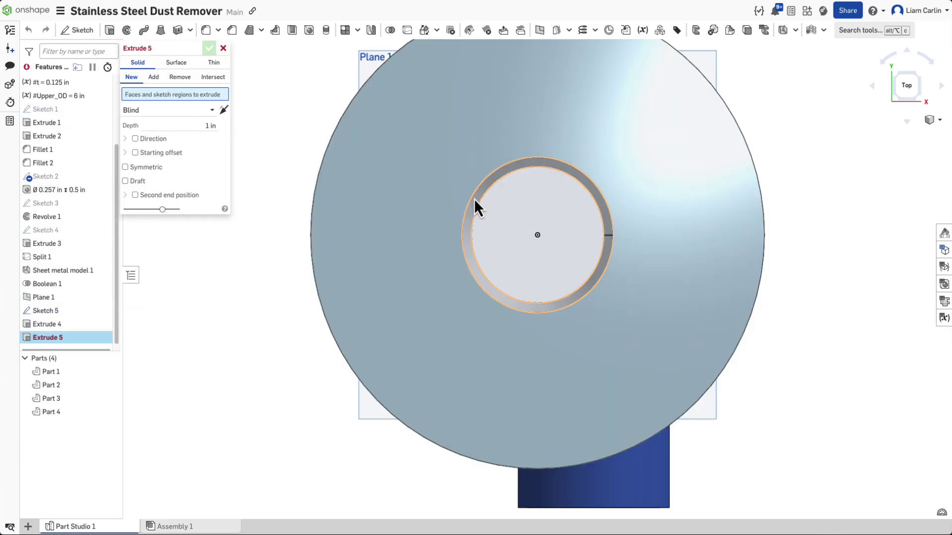
pyautogui.click(473, 199)
pyautogui.click(206, 135)
pyautogui.write('#')
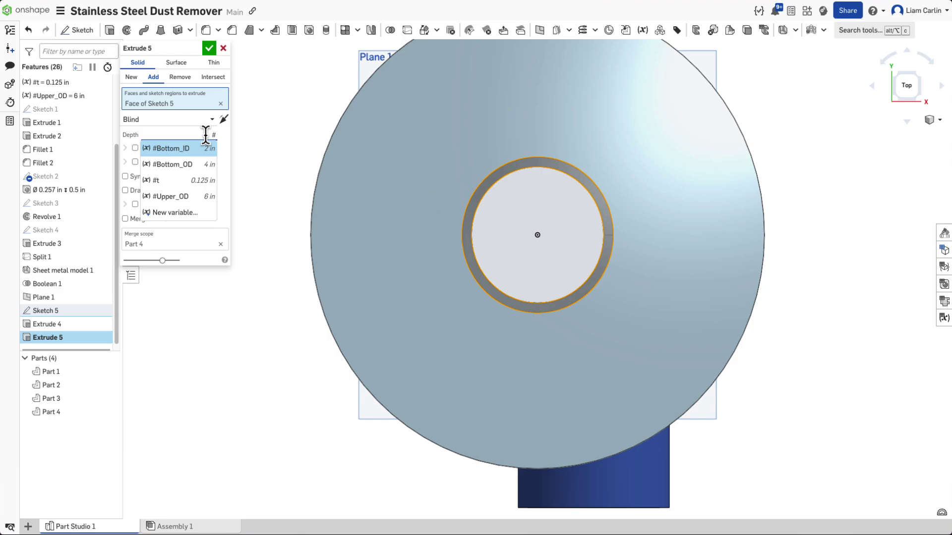
pyautogui.write('t+')
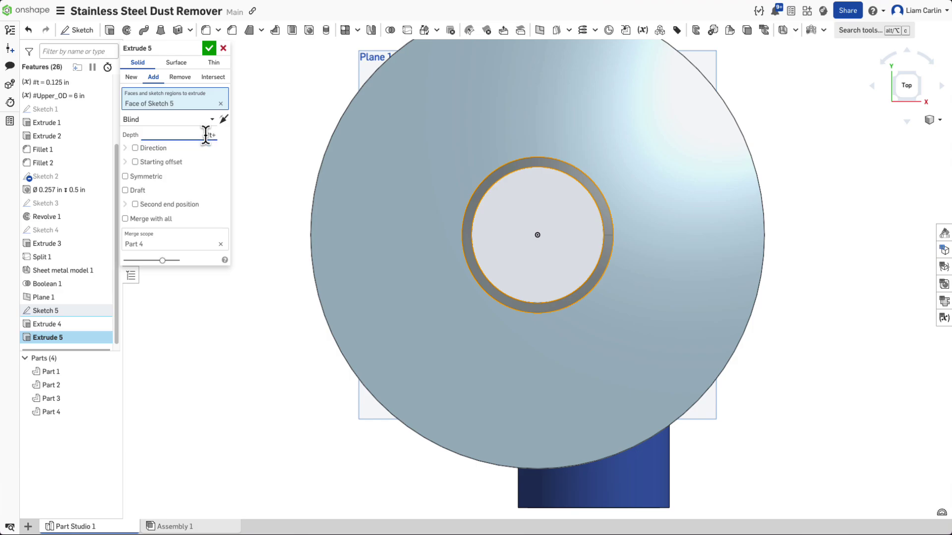
pyautogui.write('0.75 in')
pyautogui.click(209, 48)
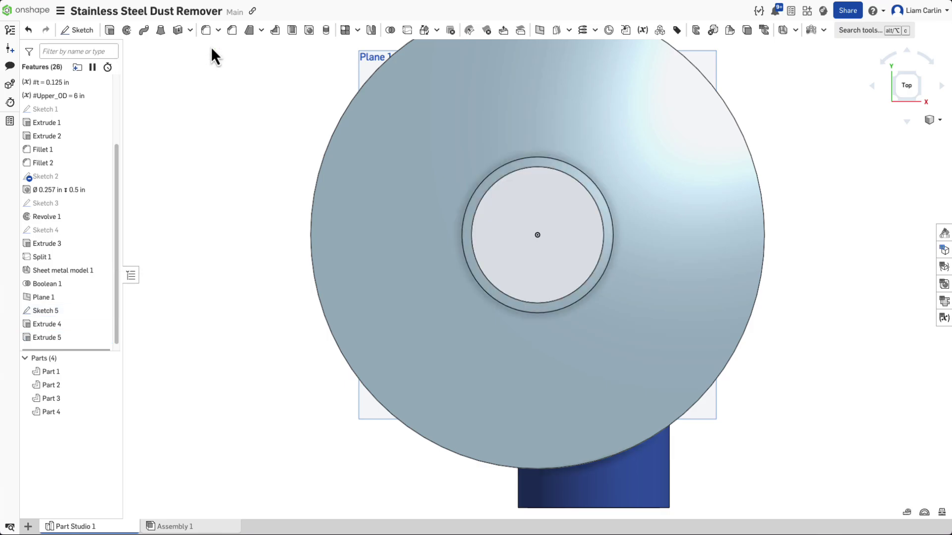
# Hide the offset plane Plane 1 and the upper flange sketch Sketch 5
pyautogui.click(891, 76)
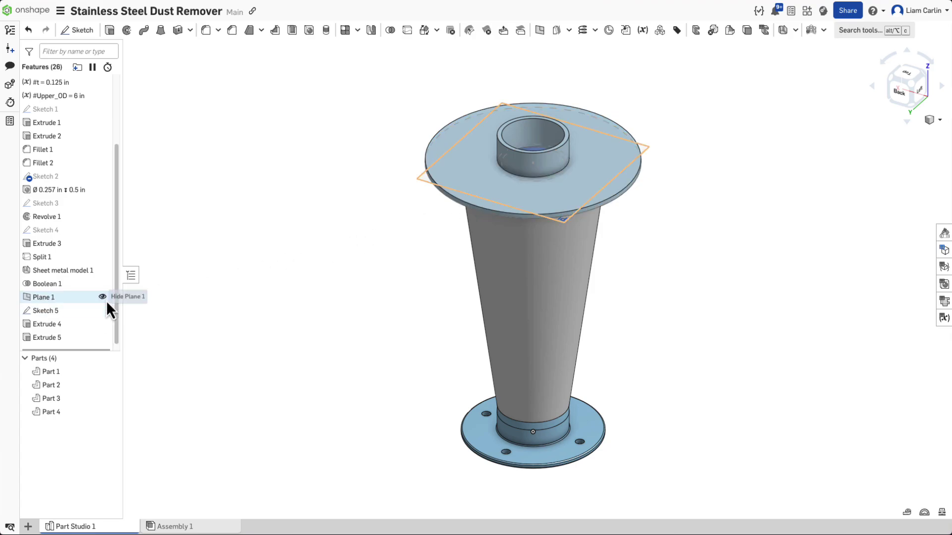
pyautogui.click(103, 297)
pyautogui.click(104, 310)
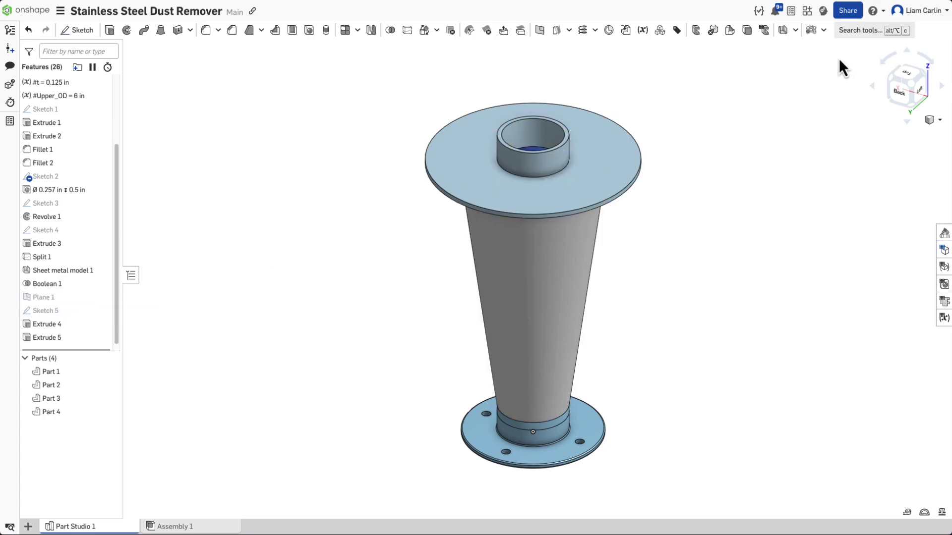
# Change the appearance of all four parts to the grey colour A5A5A5
pyautogui.click(920, 75)
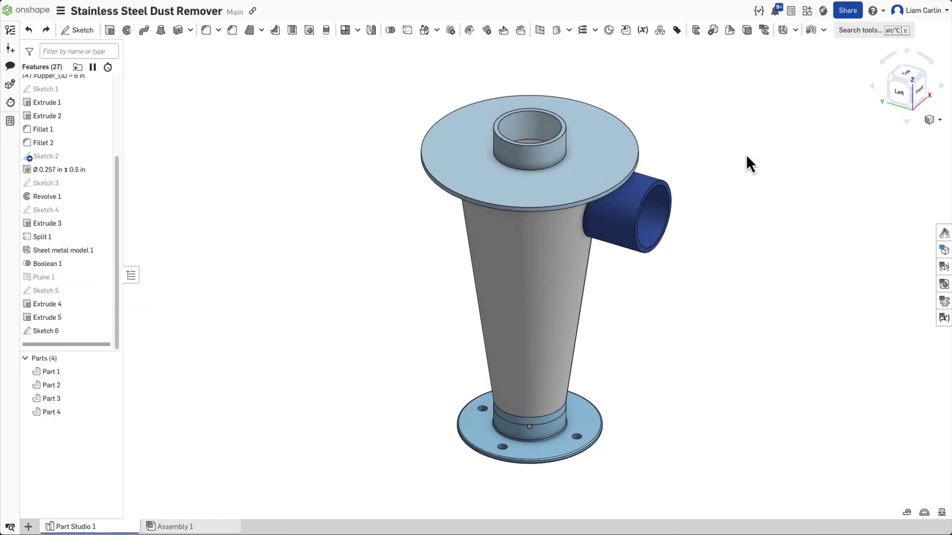
pyautogui.moveTo(374, 66); pyautogui.dragTo(713, 498)
pyautogui.rightClick(550, 333)
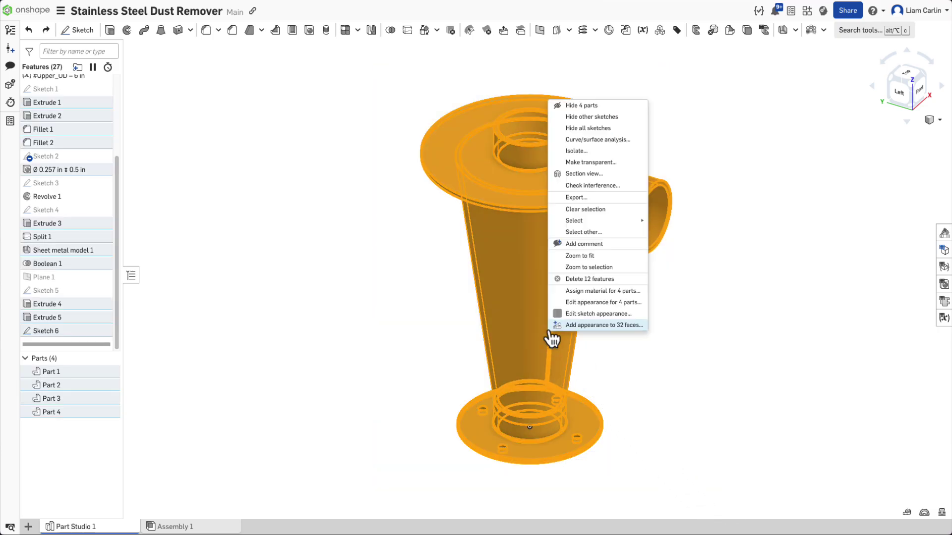
pyautogui.click(578, 302)
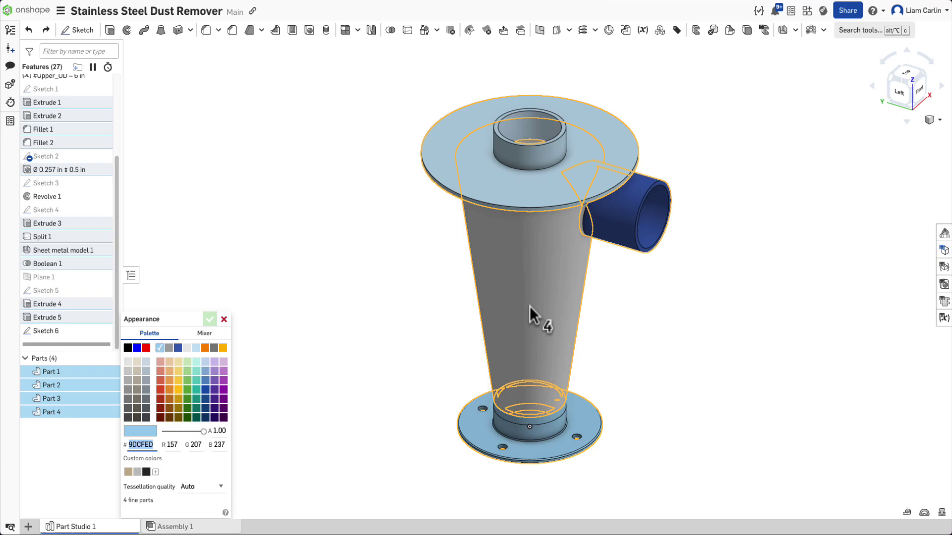
pyautogui.click(169, 348)
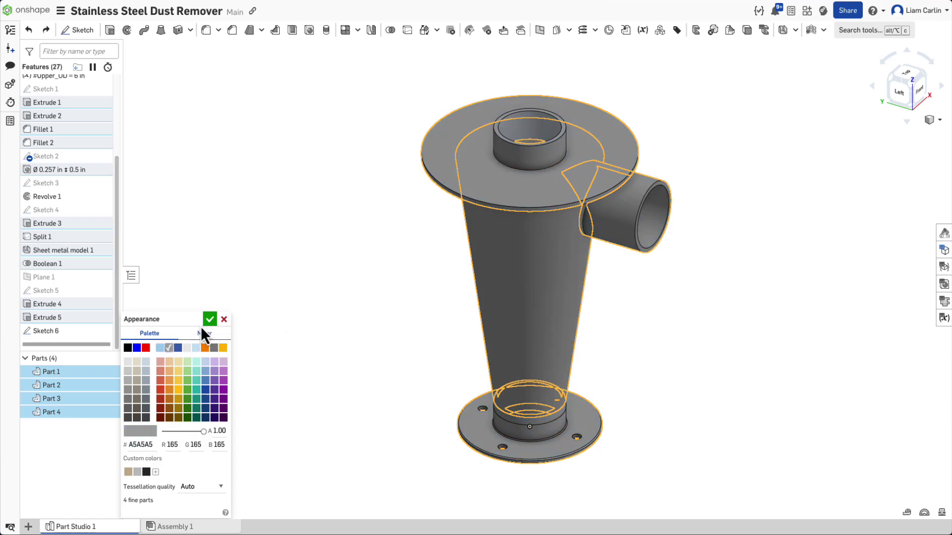
pyautogui.click(209, 320)
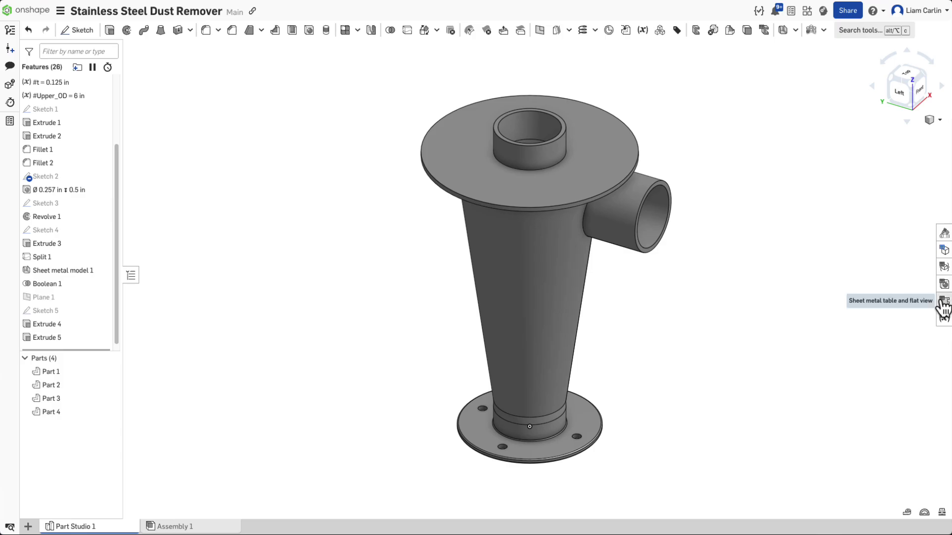
# Open the sheet metal flat view and examine the cone's inlet opening, hiding the inlet pipe and showing it again
pyautogui.click(942, 303)
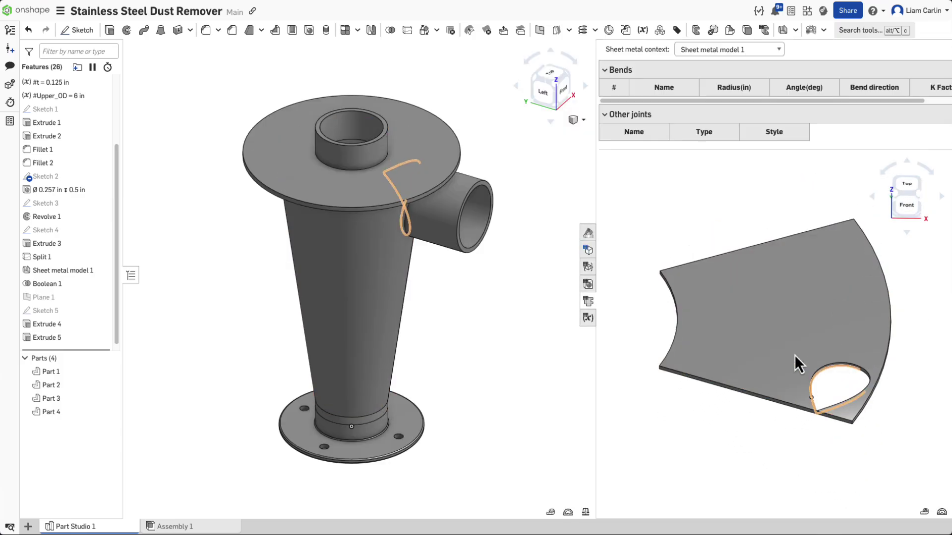
pyautogui.click(558, 85)
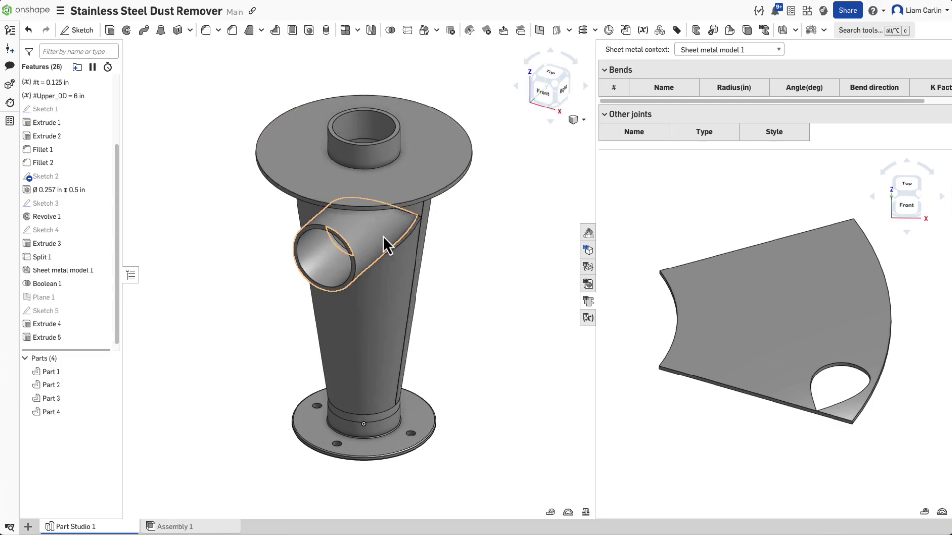
pyautogui.rightClick(444, 240)
pyautogui.click(499, 289)
pyautogui.hotkey('shift', '1')
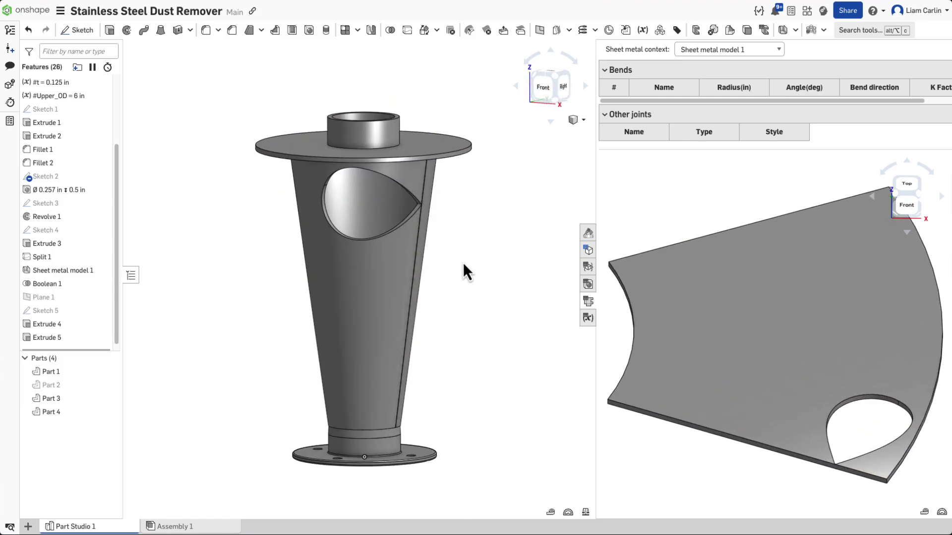
pyautogui.moveTo(490, 263); pyautogui.dragTo(506, 246, button='right')
pyautogui.click(560, 84)
pyautogui.moveTo(555, 88); pyautogui.dragTo(387, 230, button='right')
pyautogui.click(110, 385)
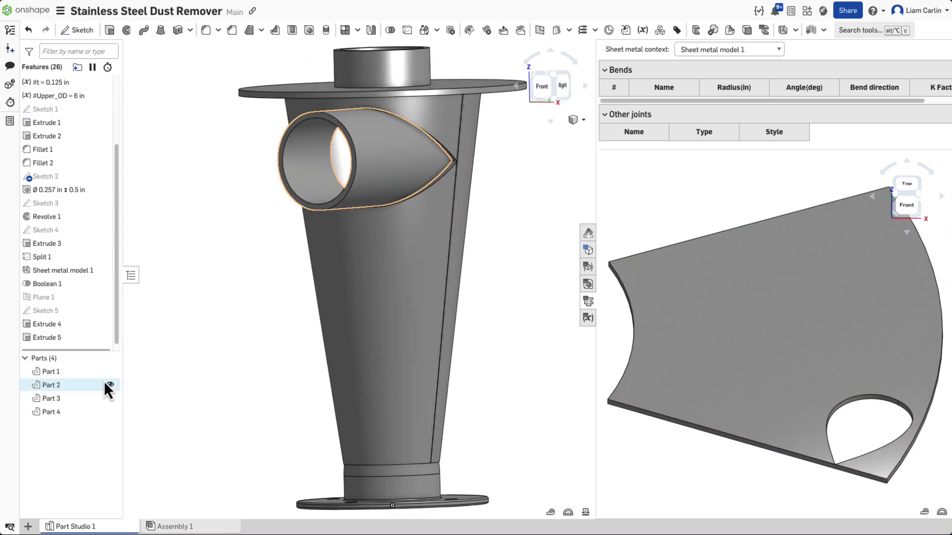